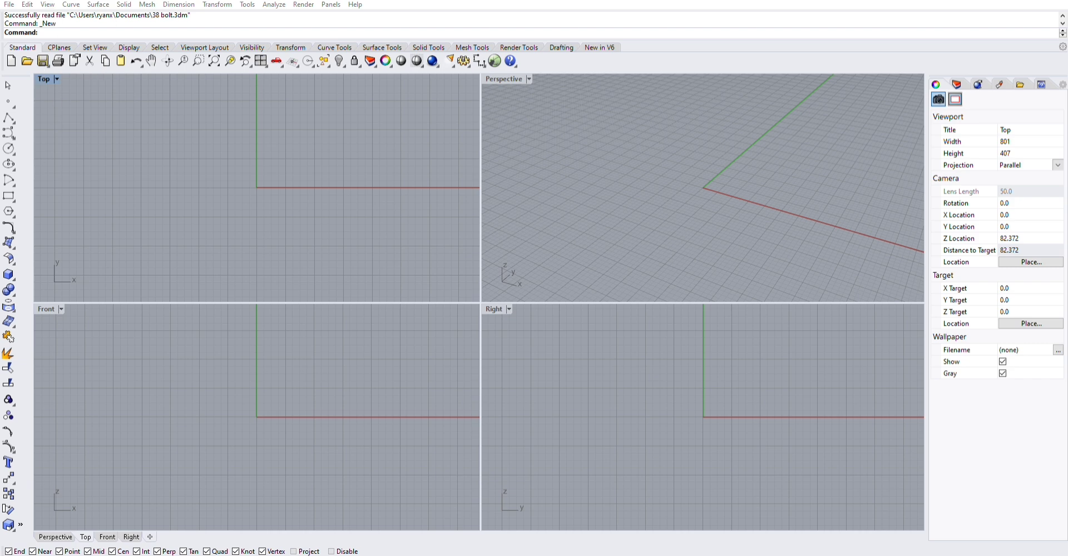
Maximize the Top view and create a box 58-13/16 long, 5 wide and 0.5 high.
double_click(46, 75)
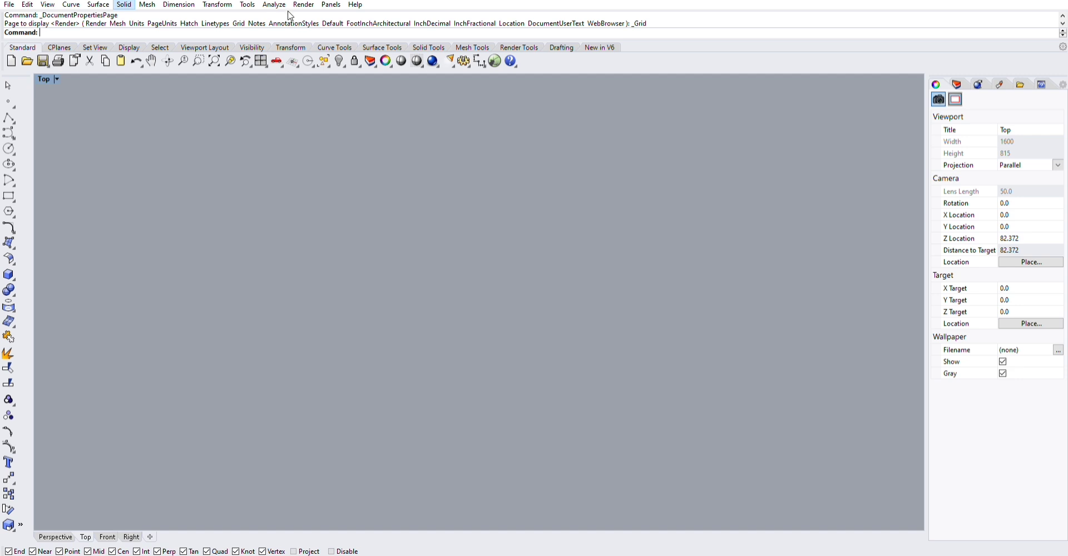
type("box")
key("Return")
left_click(180, 428)
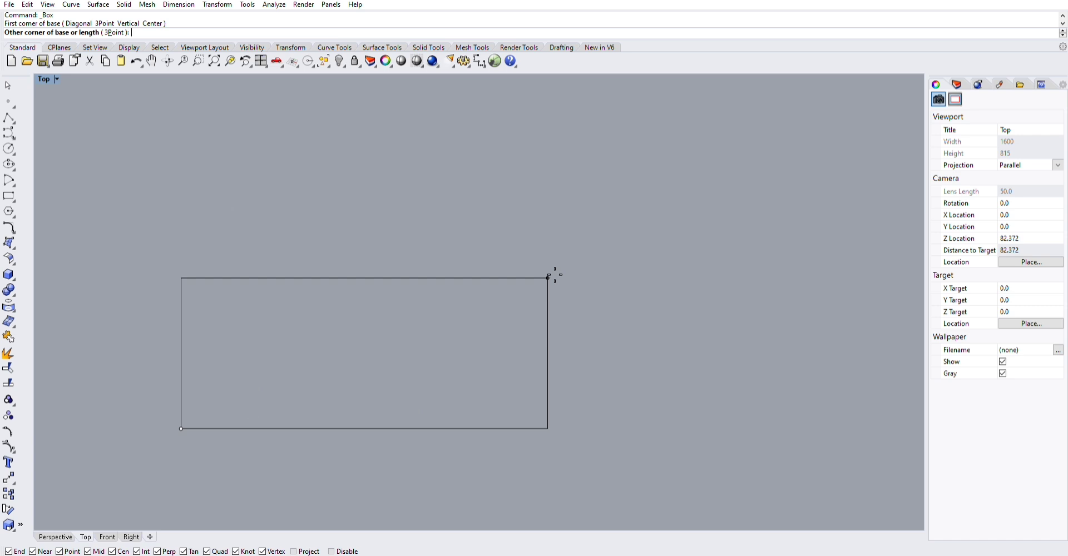
type("58-13")
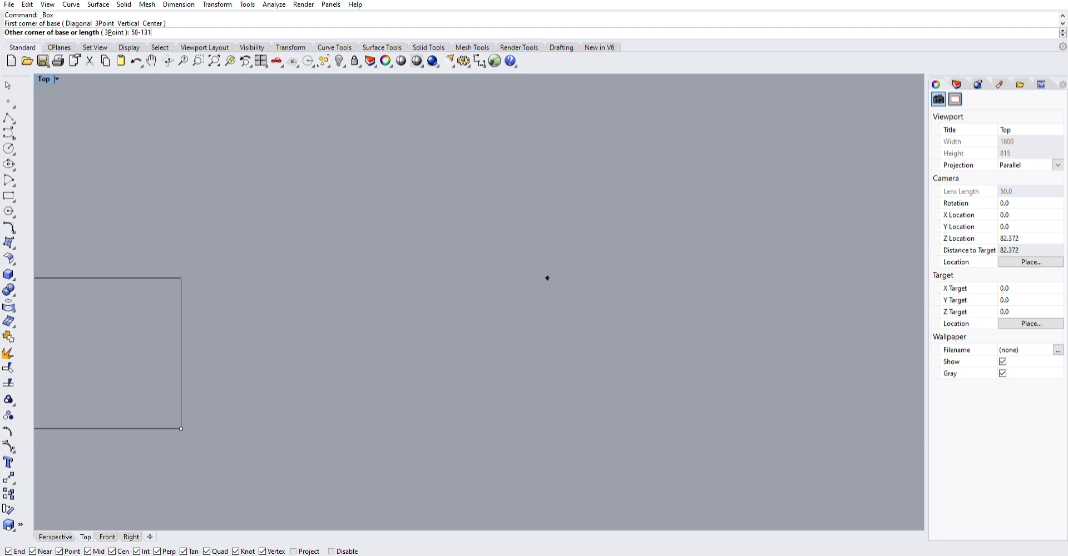
type("/16")
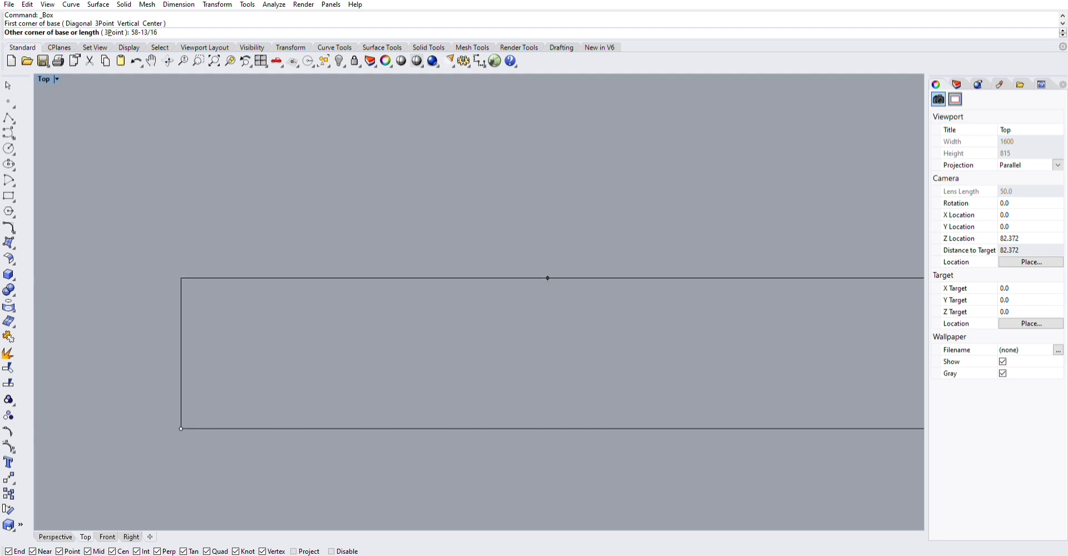
key("Return")
type("5")
key("Return")
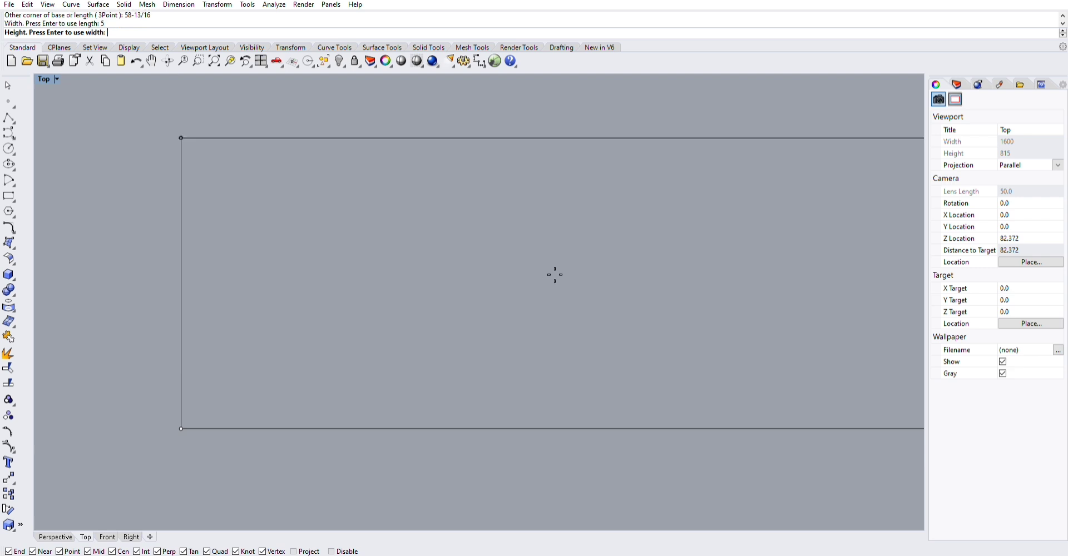
type(".5")
key("Return")
Create a second box above the first, 58-9/16 long, 5 wide and 0.5 high.
scroll(145, 199, "down", 8)
scroll(146, 199, "down", 4)
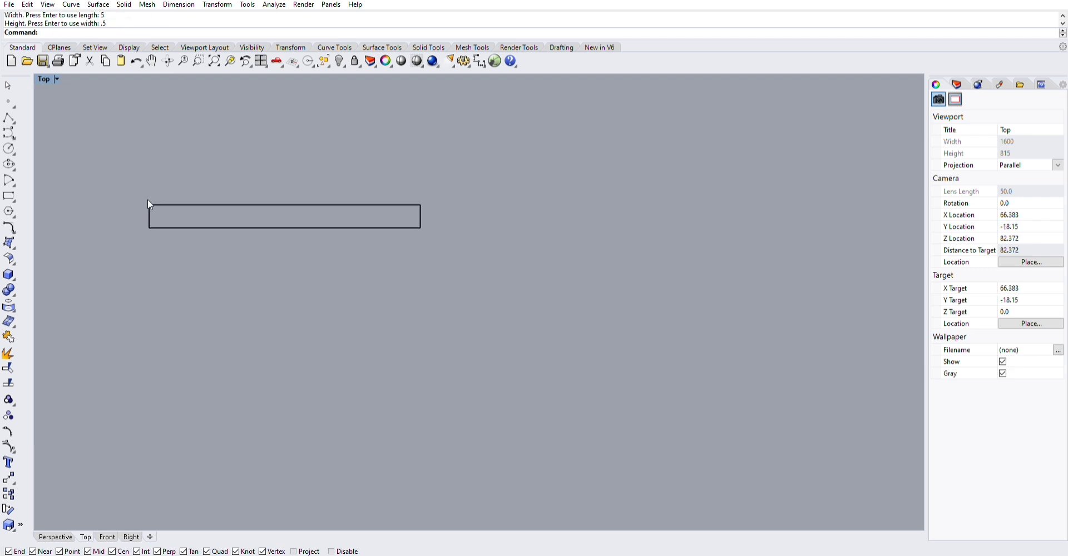
scroll(181, 192, "up", 3)
left_click(179, 200)
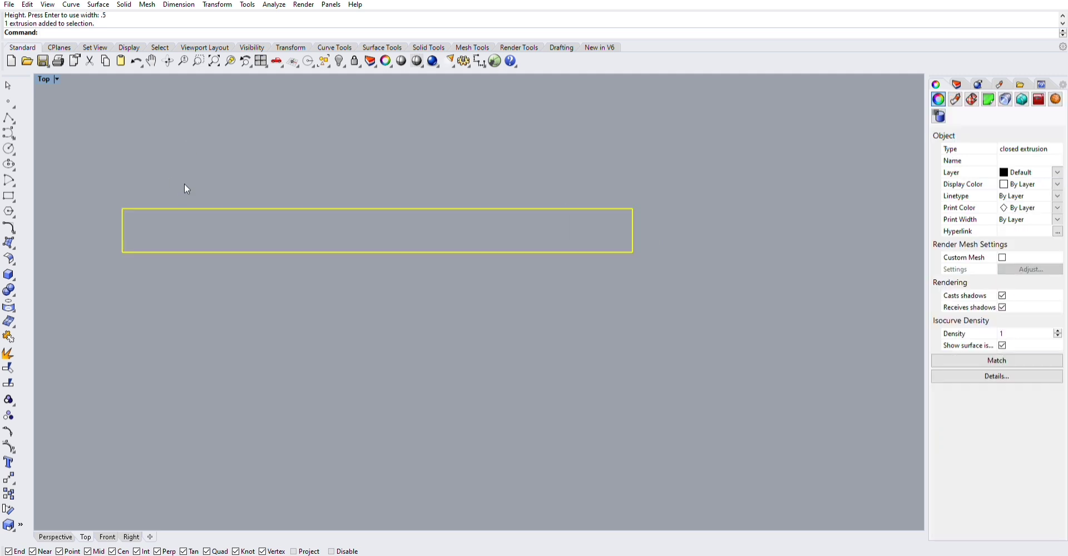
scroll(437, 464, "down", 6)
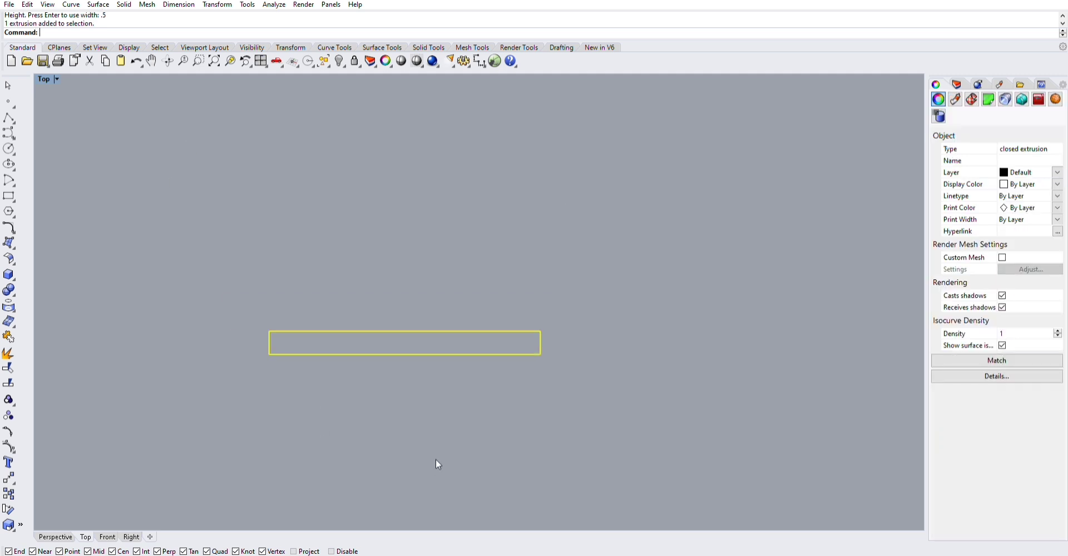
left_click(312, 220)
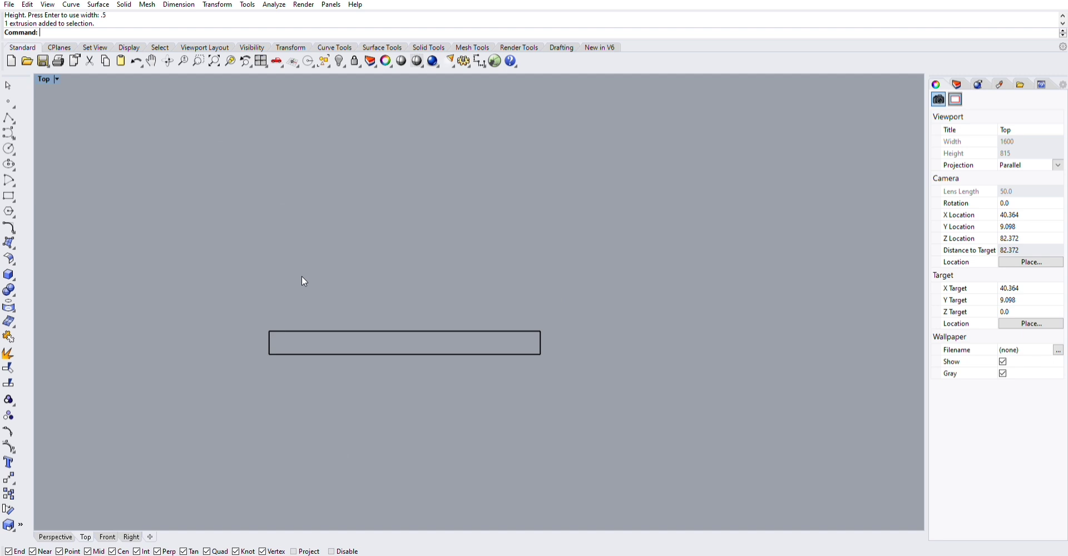
key("Return")
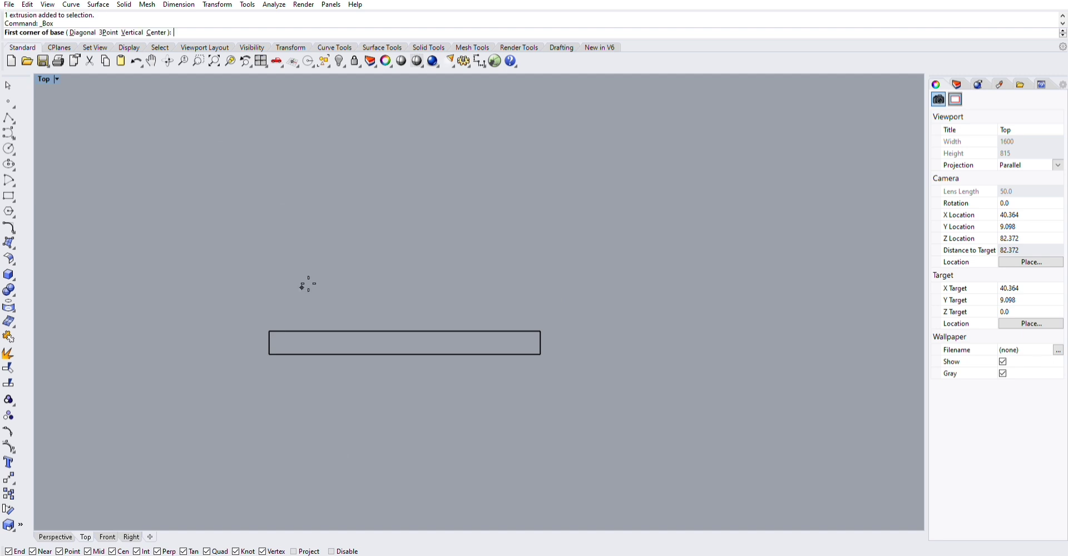
left_click(277, 268)
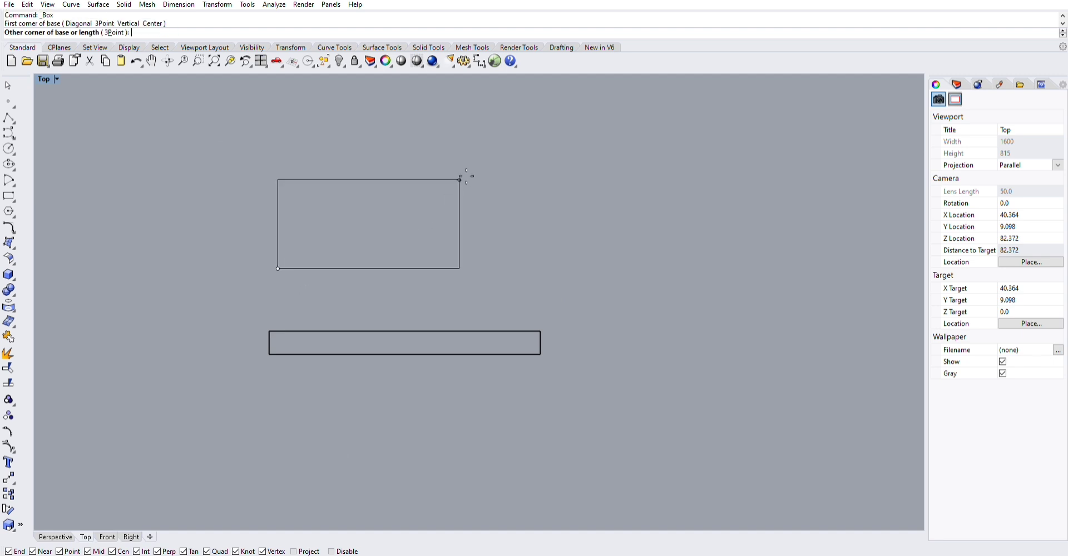
type("58-9/16")
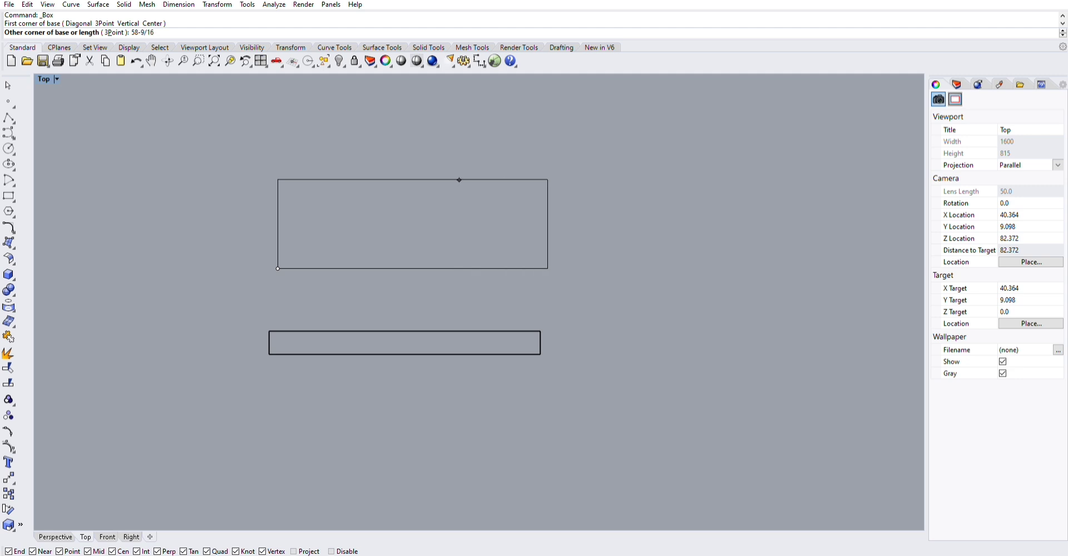
key("Return")
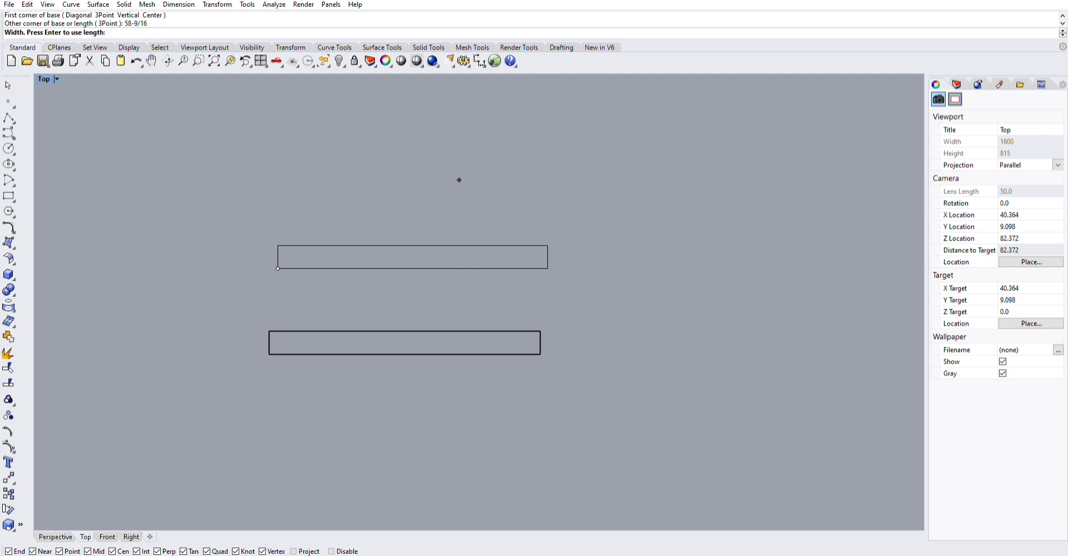
type("5")
key("Return")
type(".5")
key("Return")
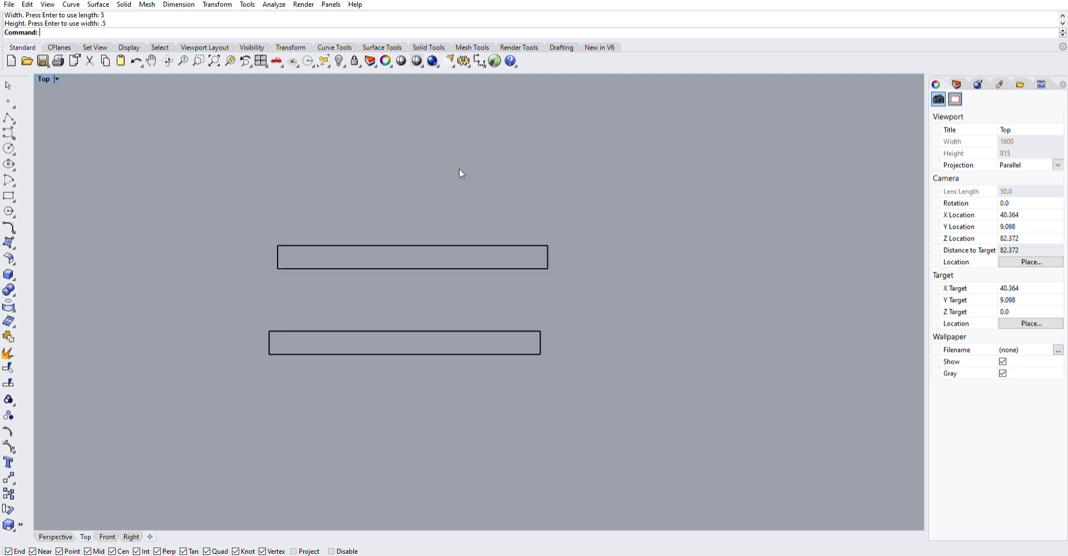
Move the lower box so its upper-left corner meets the lower-left corner of the upper box.
left_click(344, 321)
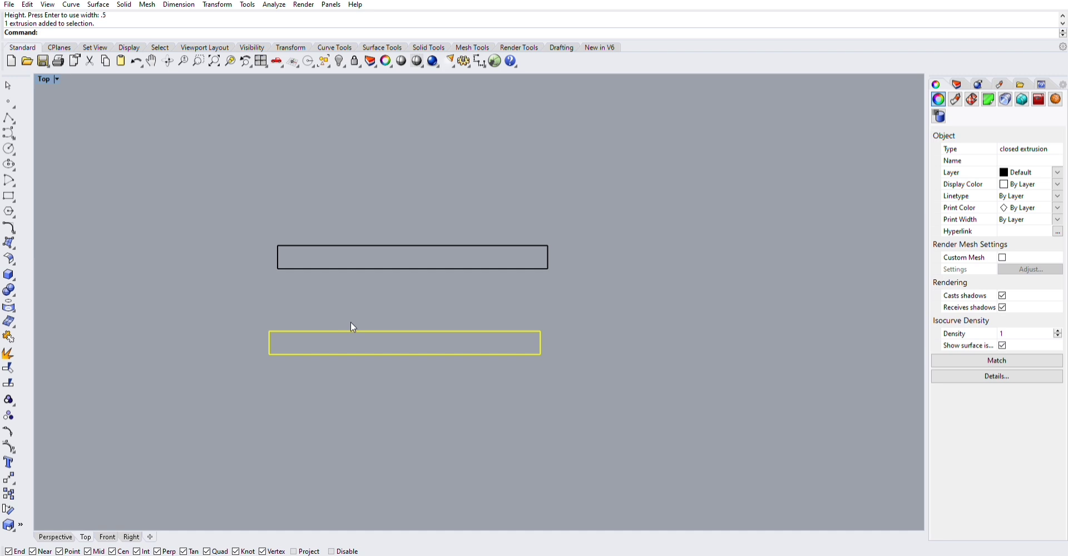
type("Move")
key("Return")
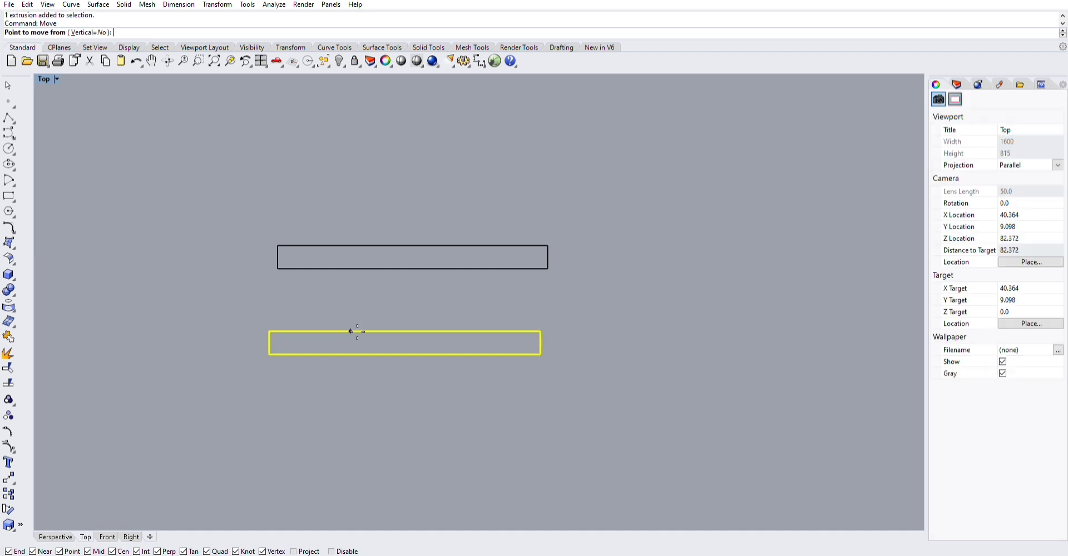
left_click(270, 331)
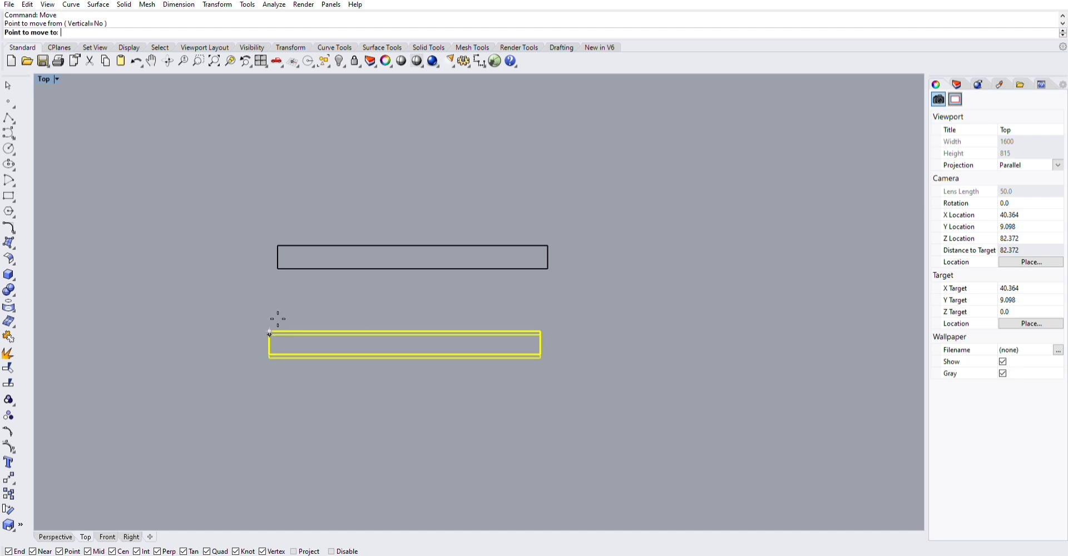
left_click(278, 269)
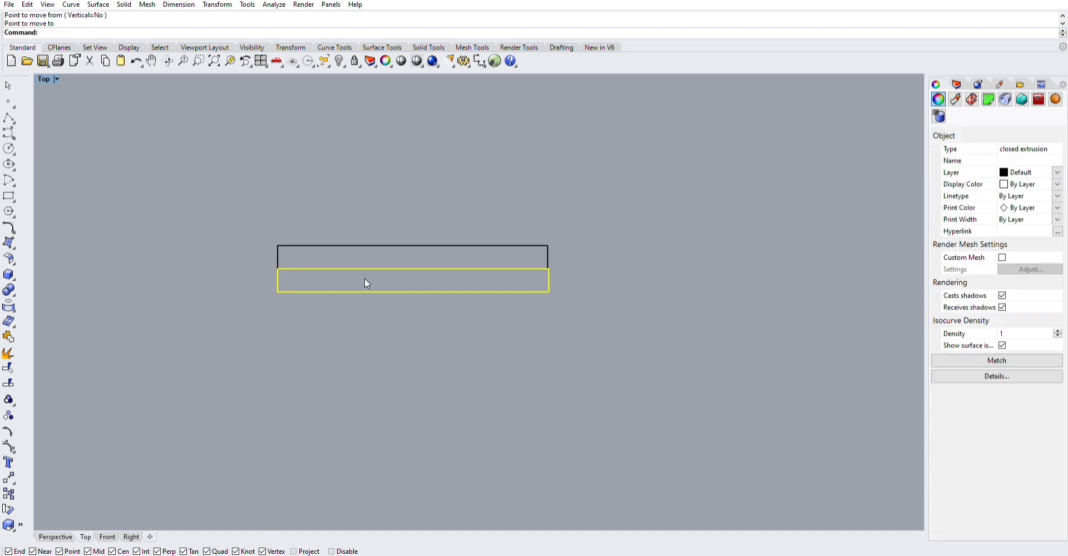
Move the lower box straight down by 37-5/16, away from the upper box.
key("Return")
left_click(196, 252)
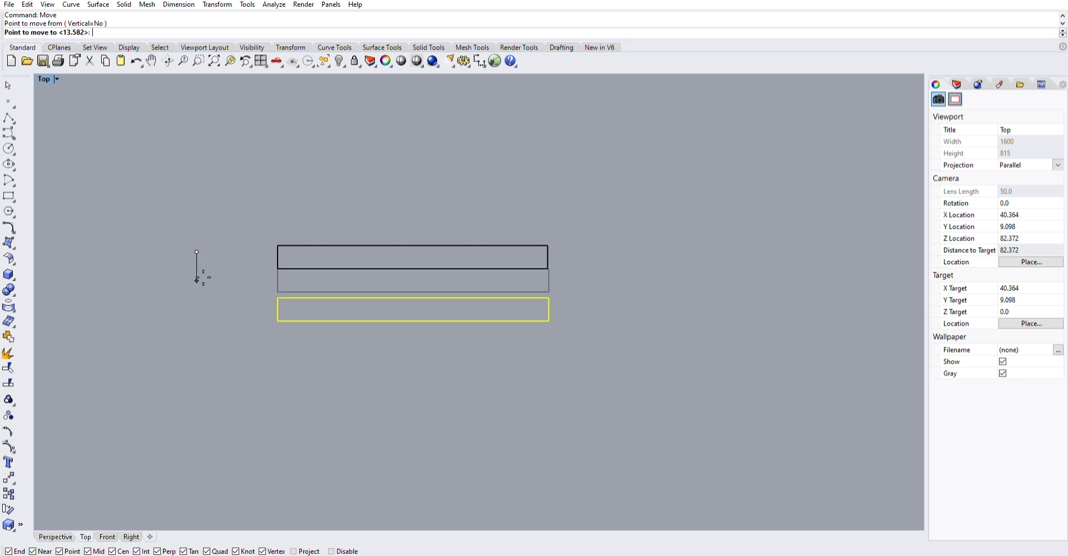
type("37")
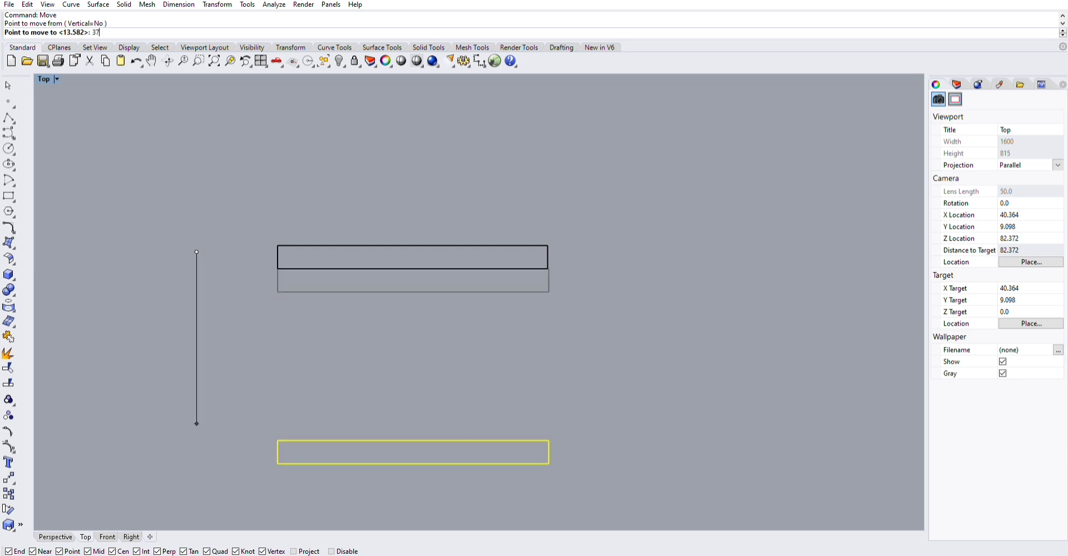
type("/")
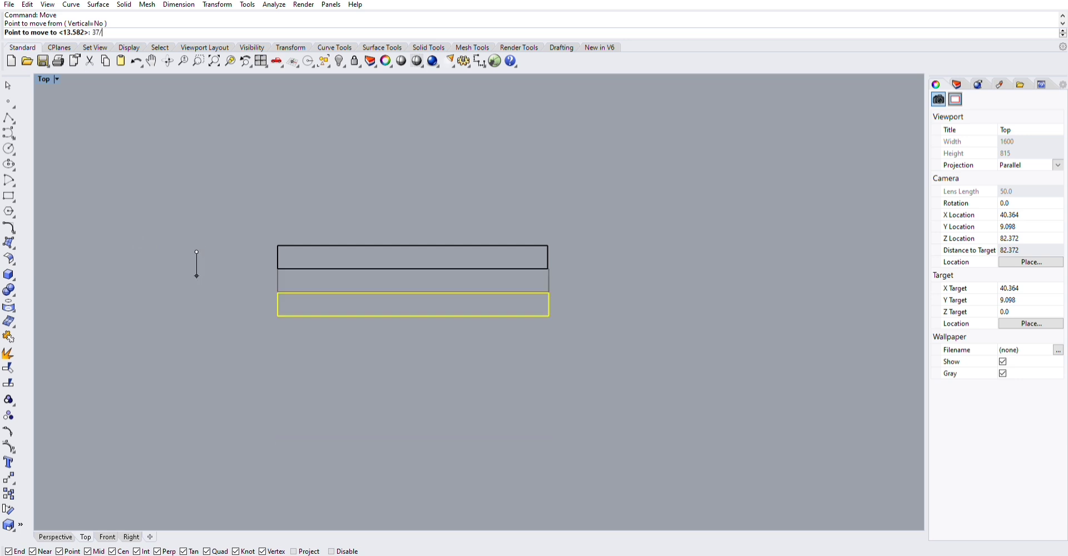
key("BackSpace")
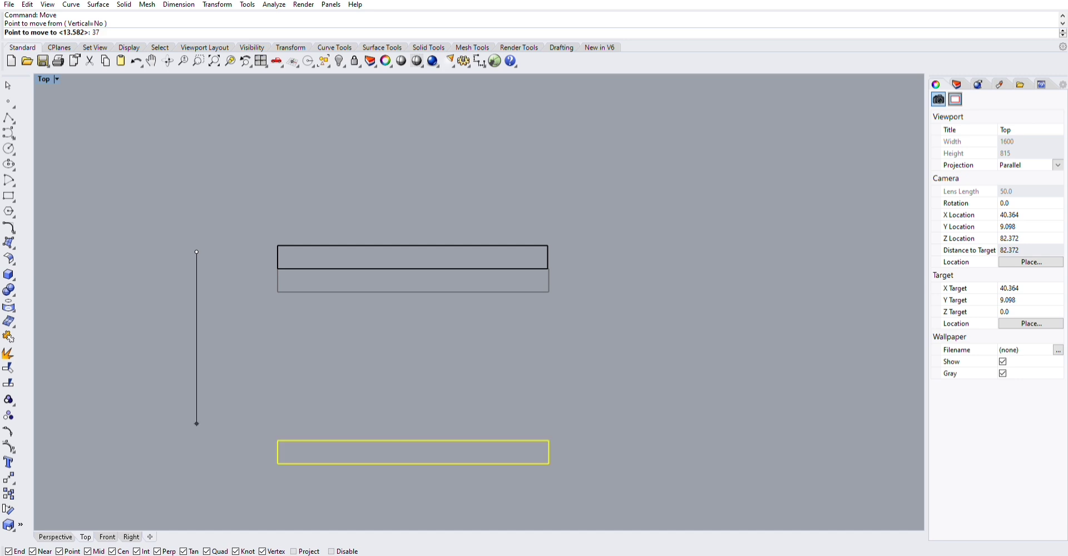
type("-5/16")
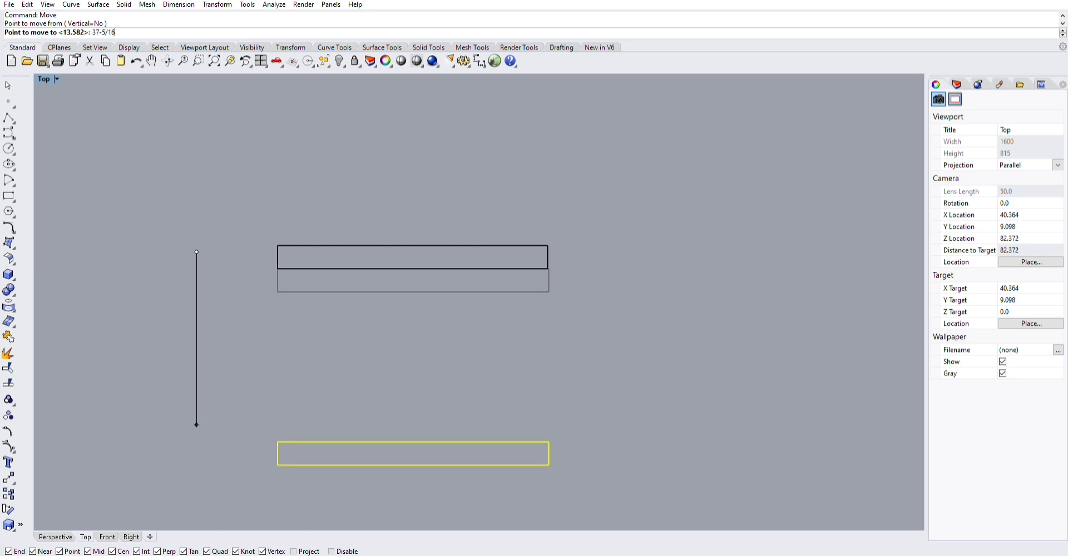
key("Return")
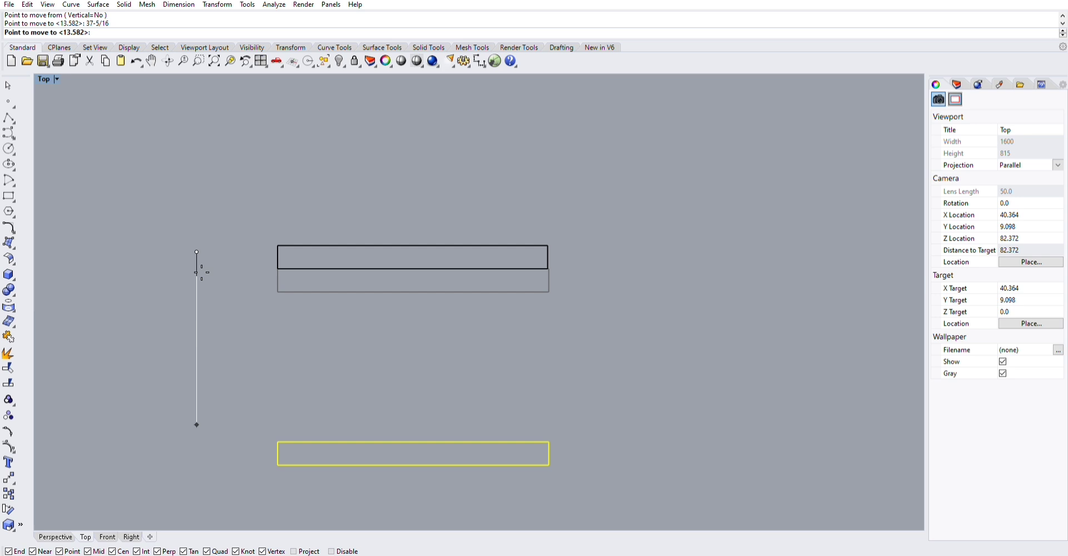
key("Escape")
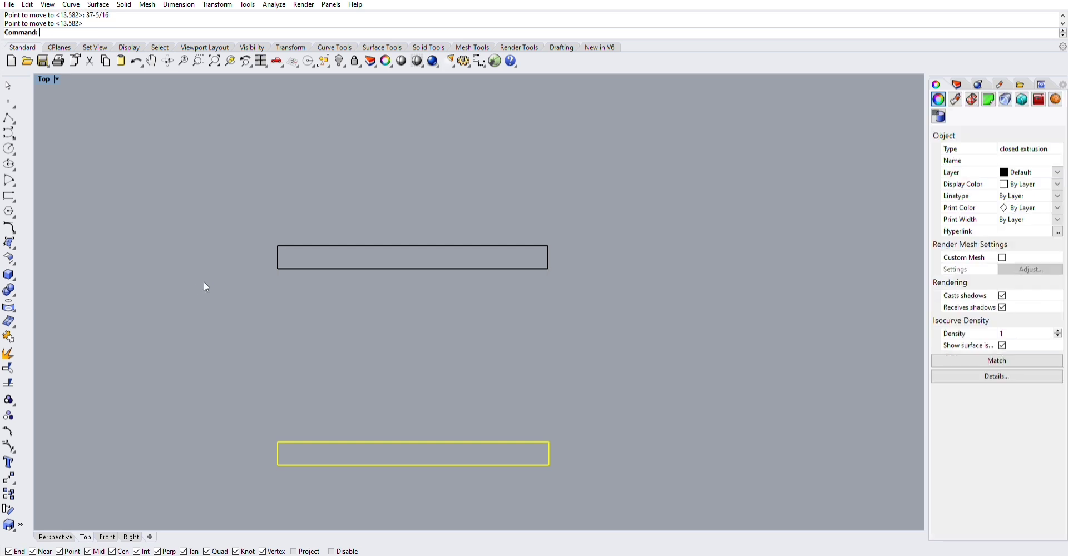
Draw a circle centred on the lower box's upper-left corner and passing through its upper-right corner.
left_click(8, 147)
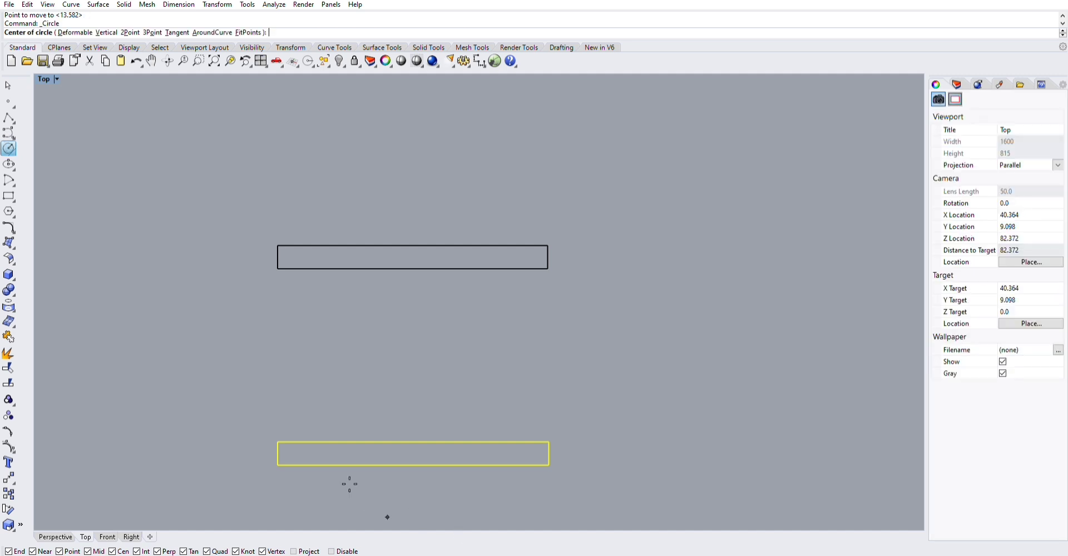
left_click(278, 441)
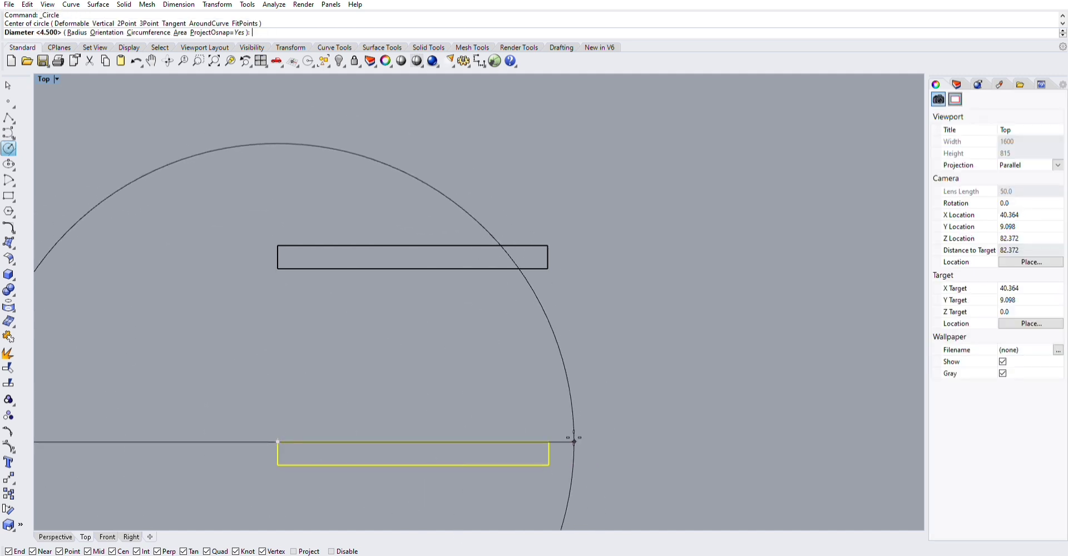
left_click(548, 443)
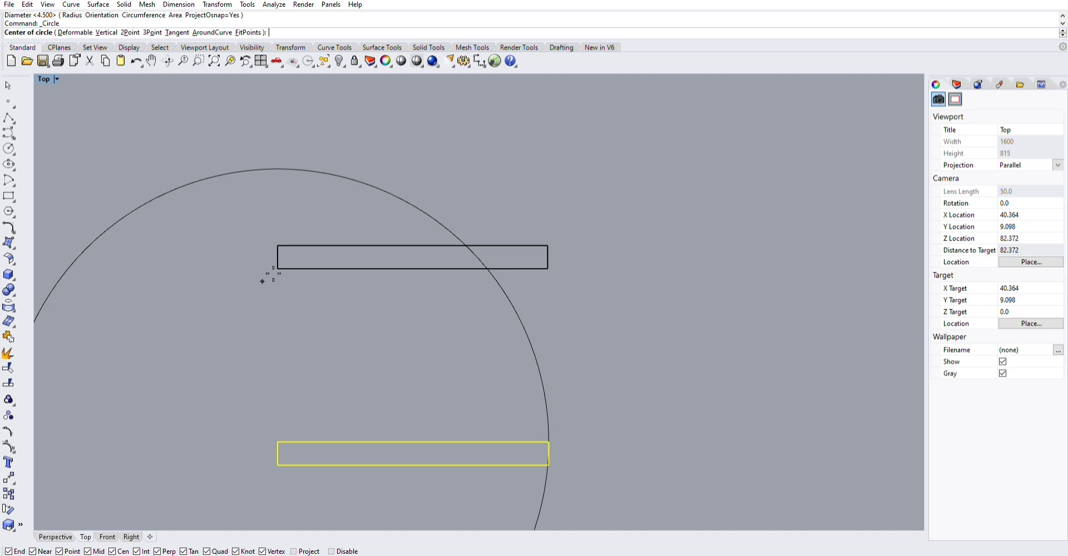
Draw a circle of radius 71-3/4 centred on the upper box's lower-left corner.
key("Return")
left_click(278, 268)
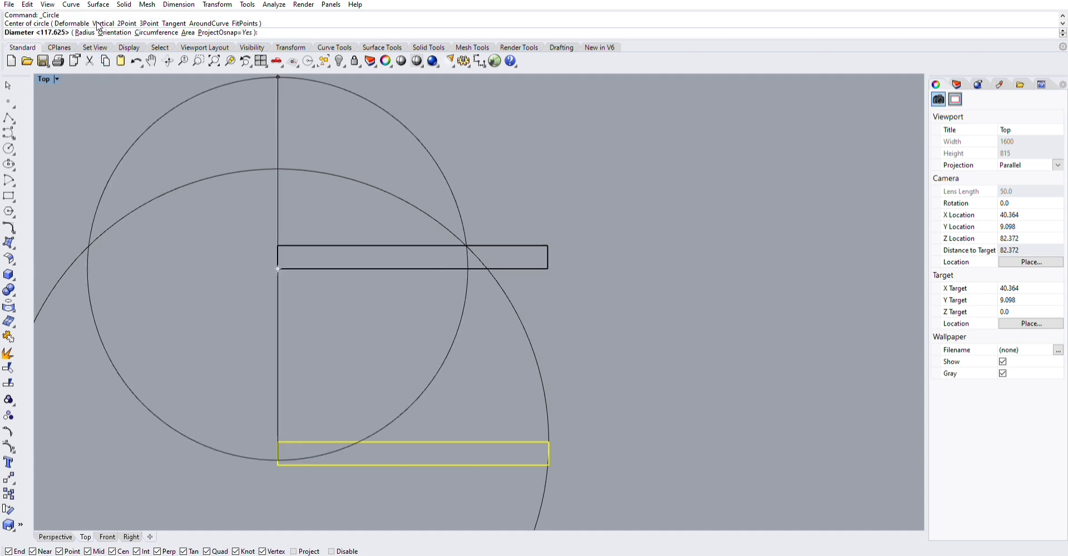
left_click(85, 32)
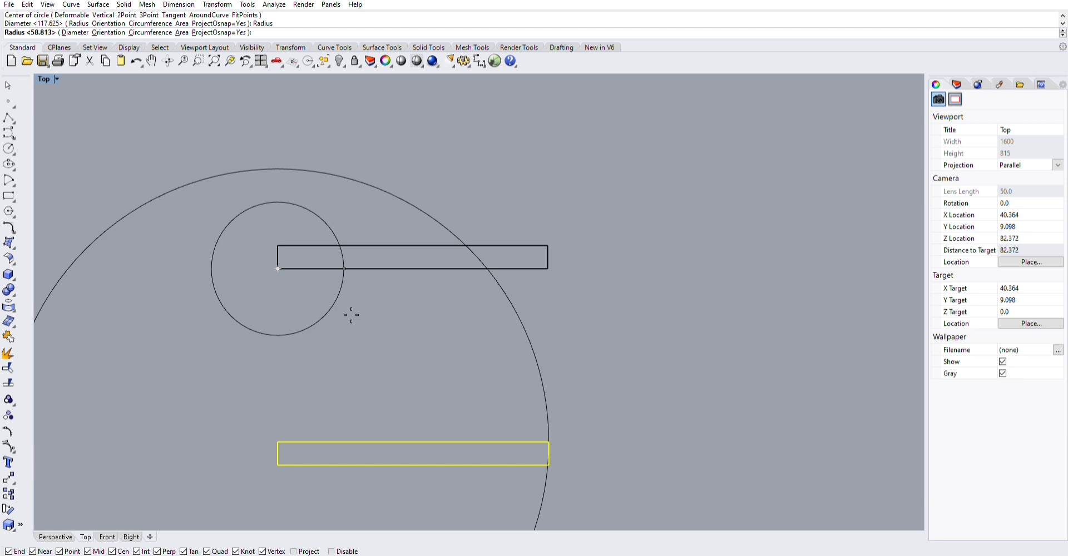
type("71-3/4")
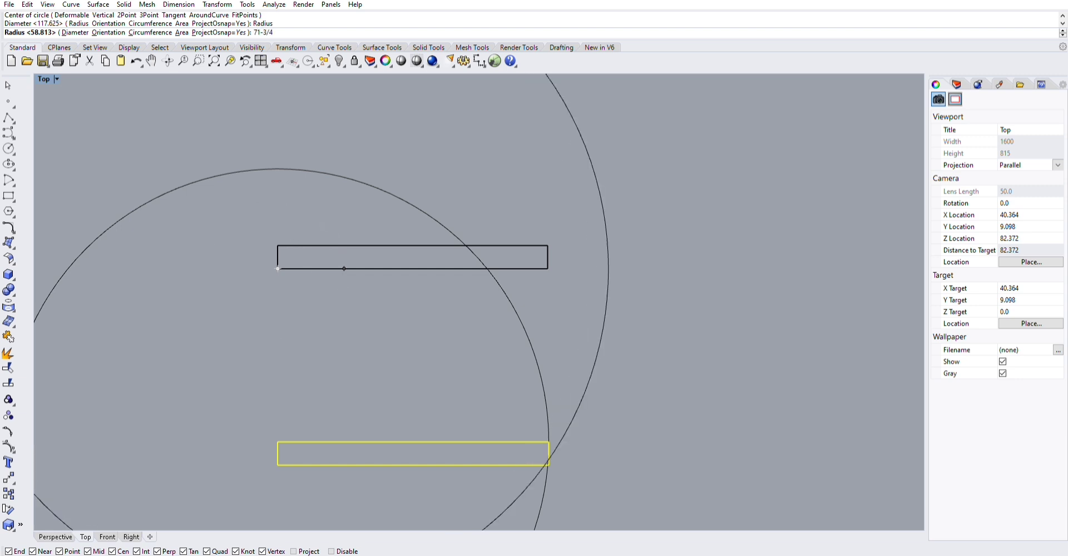
key("Return")
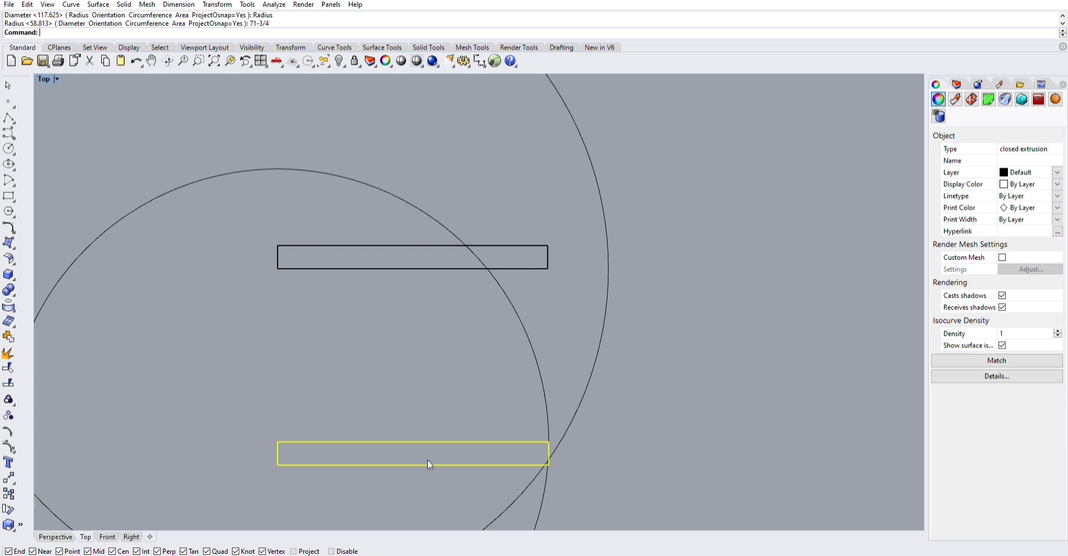
Rotate the lower box about its upper-left corner until its upper-right corner meets the intersection of the two circles.
left_click(331, 449)
left_click(331, 442)
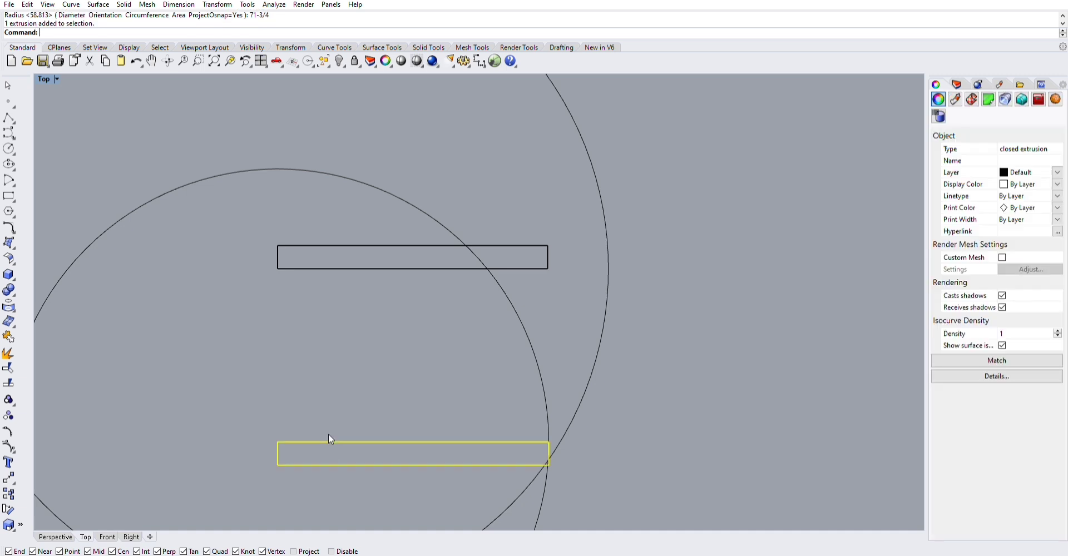
type("Rotate")
key("Return")
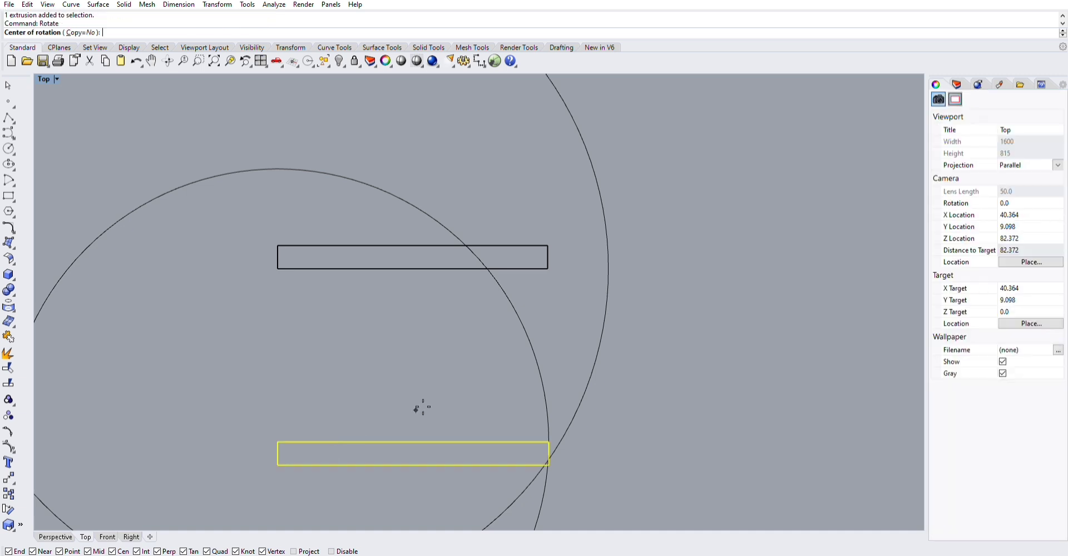
left_click(278, 442)
scroll(536, 441, "up", 5)
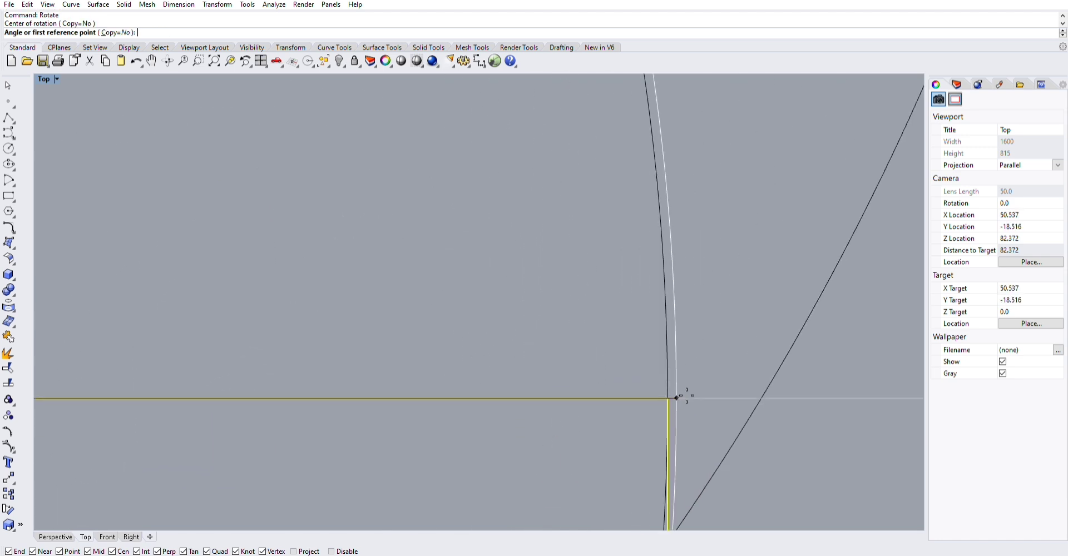
left_click(684, 393)
scroll(801, 394, "down", 3)
scroll(711, 456, "up", 5)
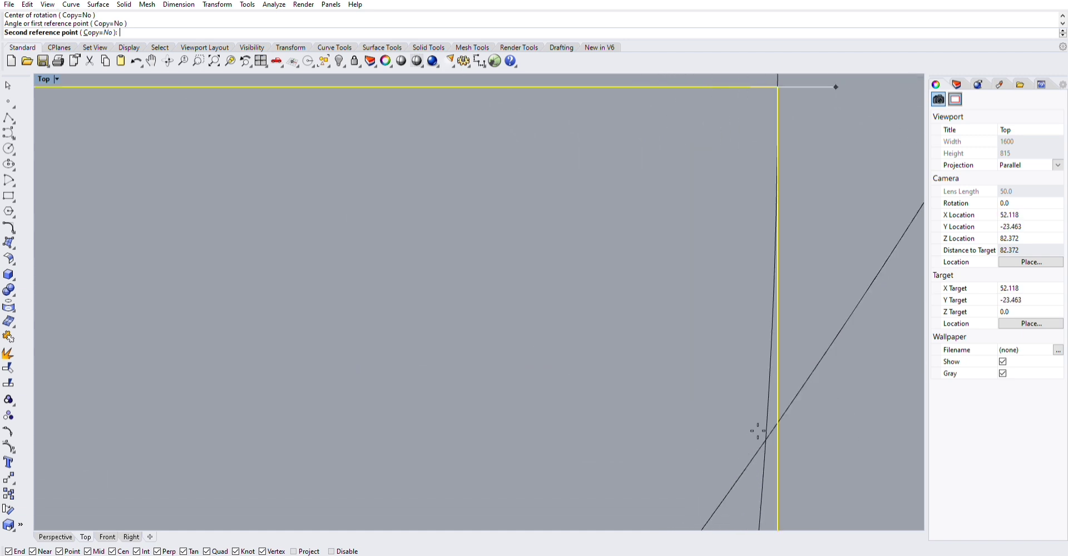
left_click(767, 438)
scroll(587, 262, "down", 4)
scroll(588, 267, "down", 8)
scroll(608, 352, "up", 4)
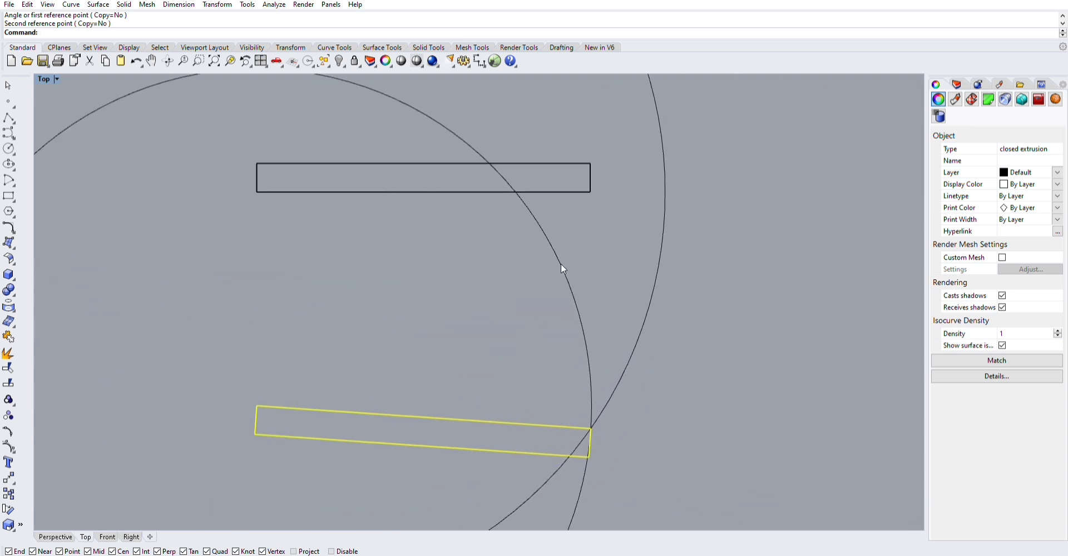
Delete both construction circles.
left_click(562, 264)
key("Return")
key("Escape")
key("Delete")
left_click(625, 362)
key("Delete")
Draw a circle centred on the upper box's lower-left corner and passing through its lower-right corner.
left_click(8, 149)
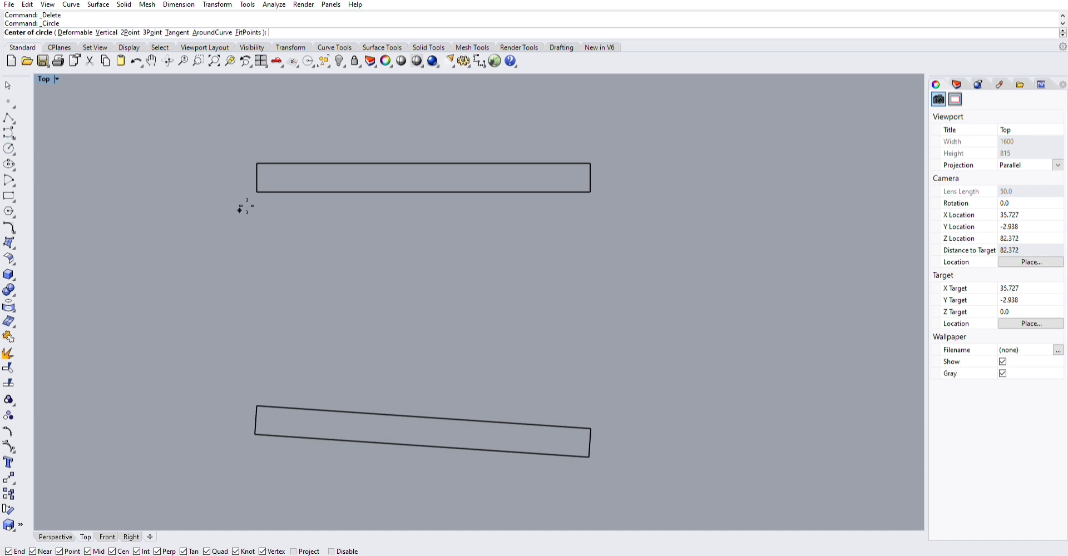
left_click(257, 192)
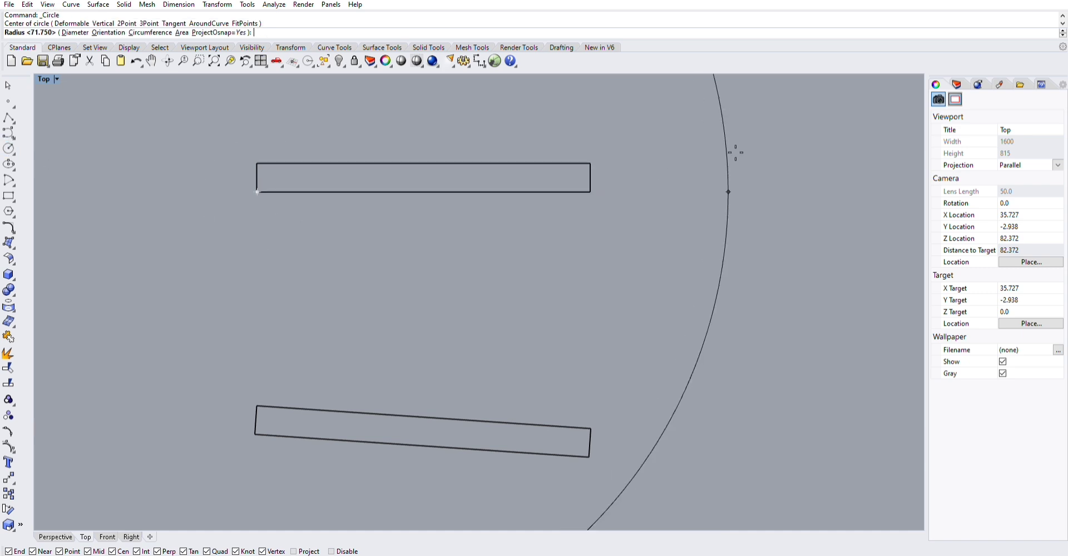
left_click(605, 190)
Draw a circle of radius 71-5/16 centred on the lower box's upper-left corner.
right_click(230, 363)
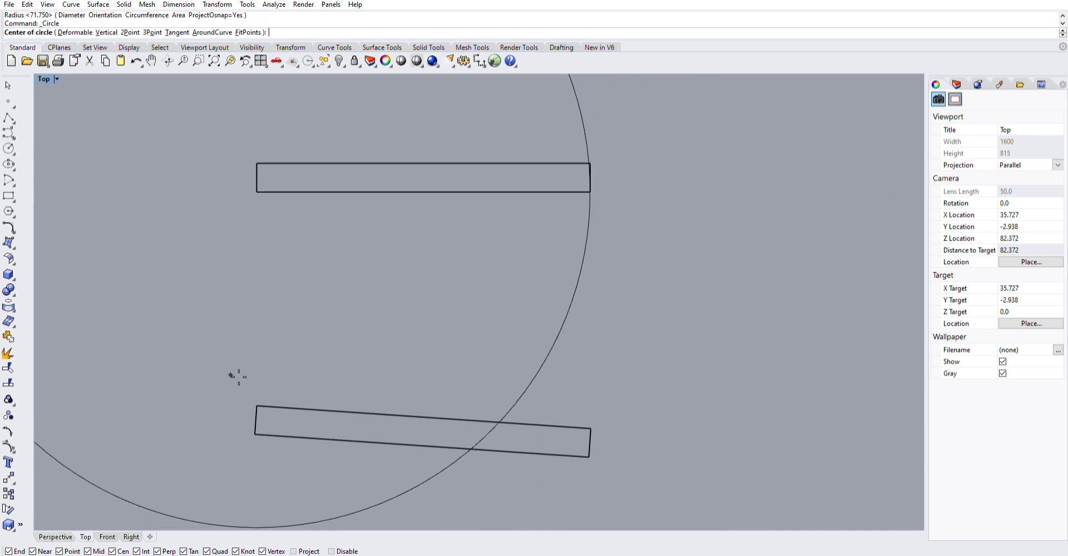
left_click(256, 404)
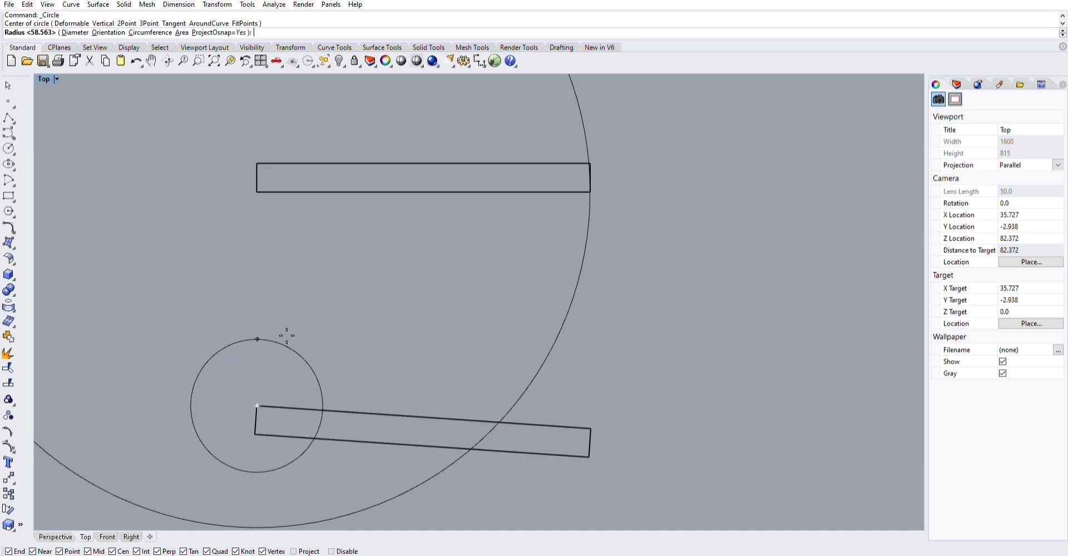
type("71-5")
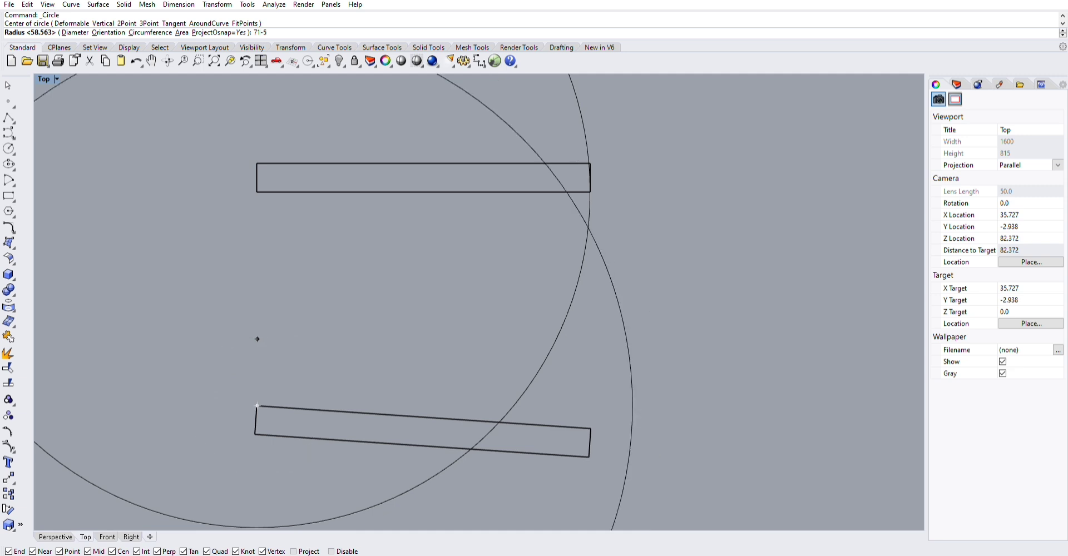
type("/16")
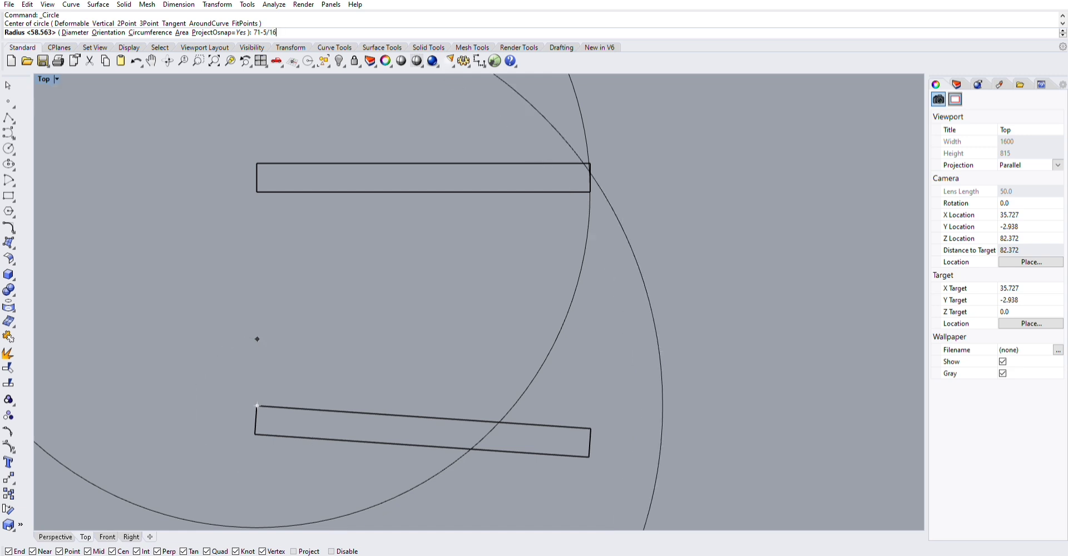
key("Return")
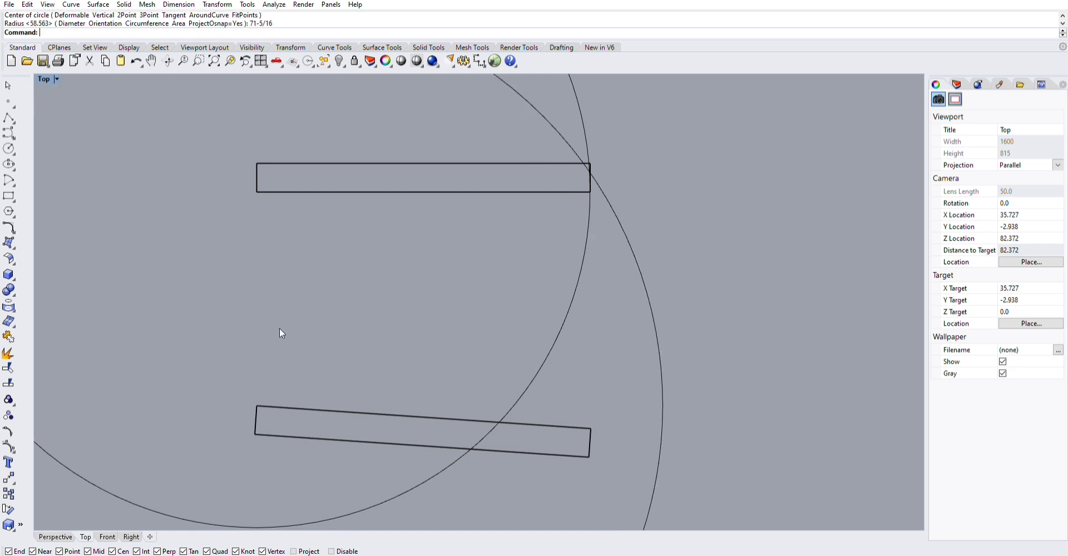
Rotate the upper box about its lower-left corner until its lower-right corner meets the intersection of the two circles.
left_click(356, 184)
type("rotate")
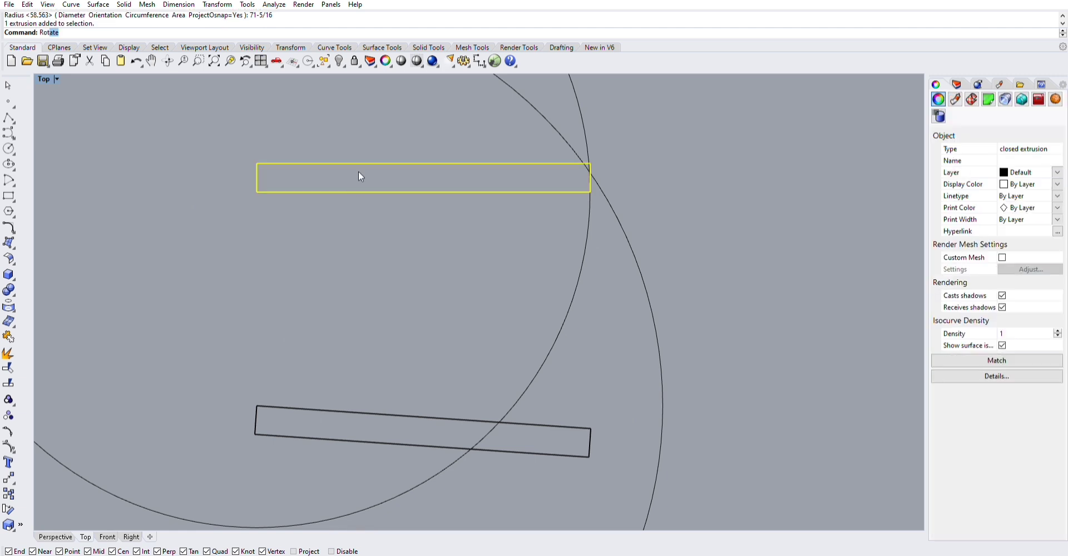
key("Return")
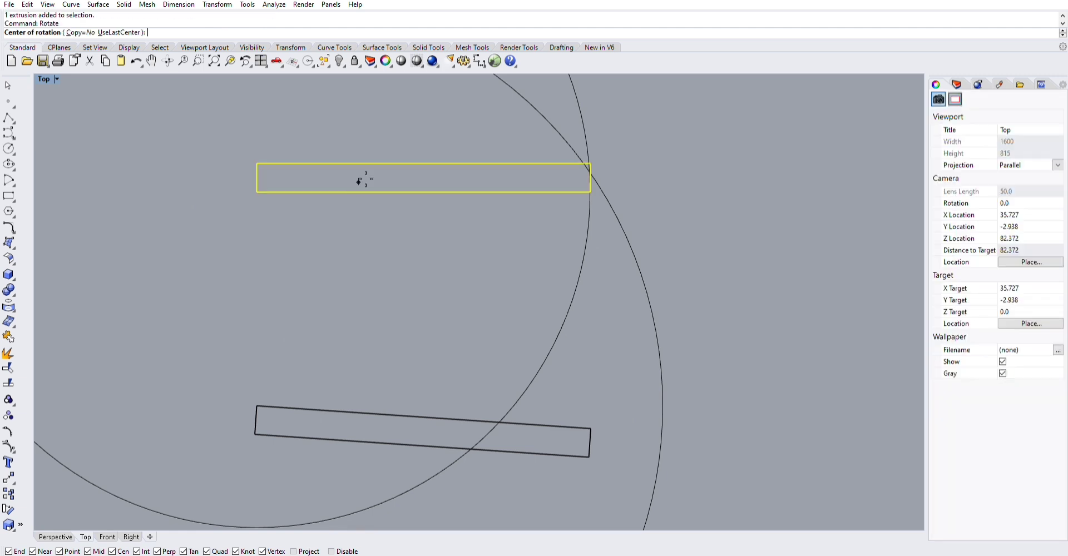
left_click(256, 192)
scroll(591, 186, "up", 5)
scroll(676, 164, "up", 3)
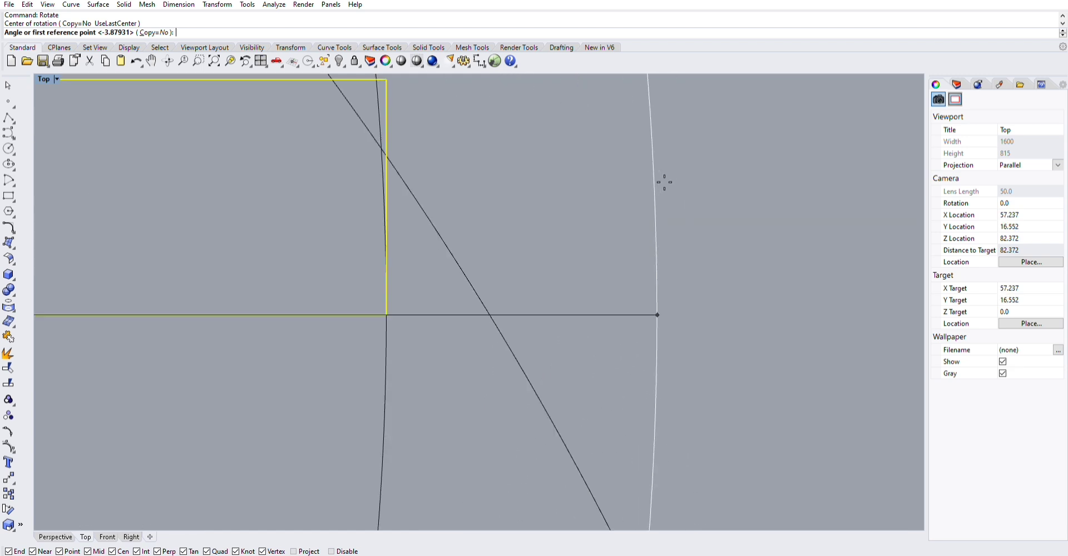
left_click(649, 262)
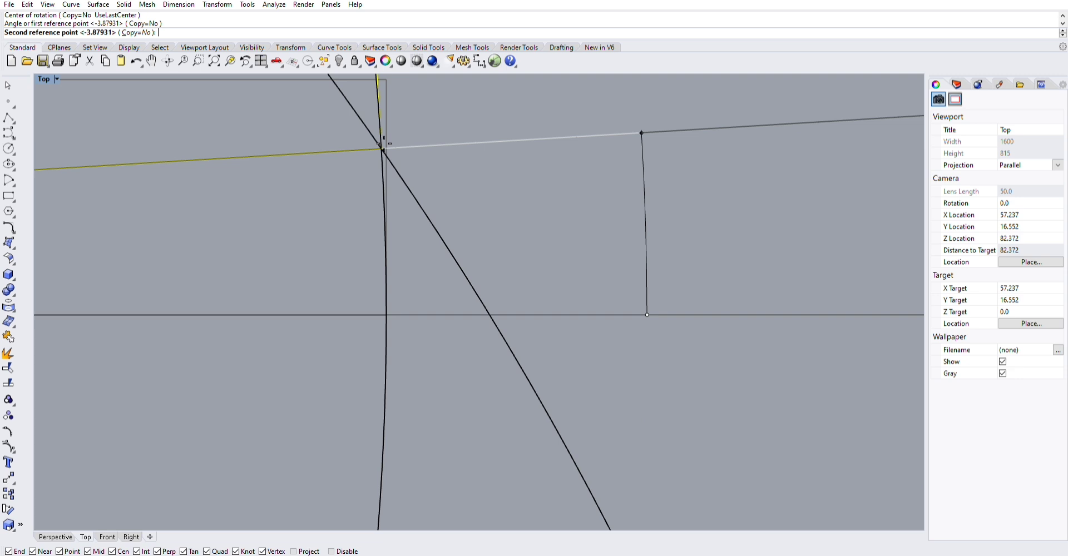
left_click(383, 148)
Delete the two circles used for aligning the upper box.
left_click(437, 223)
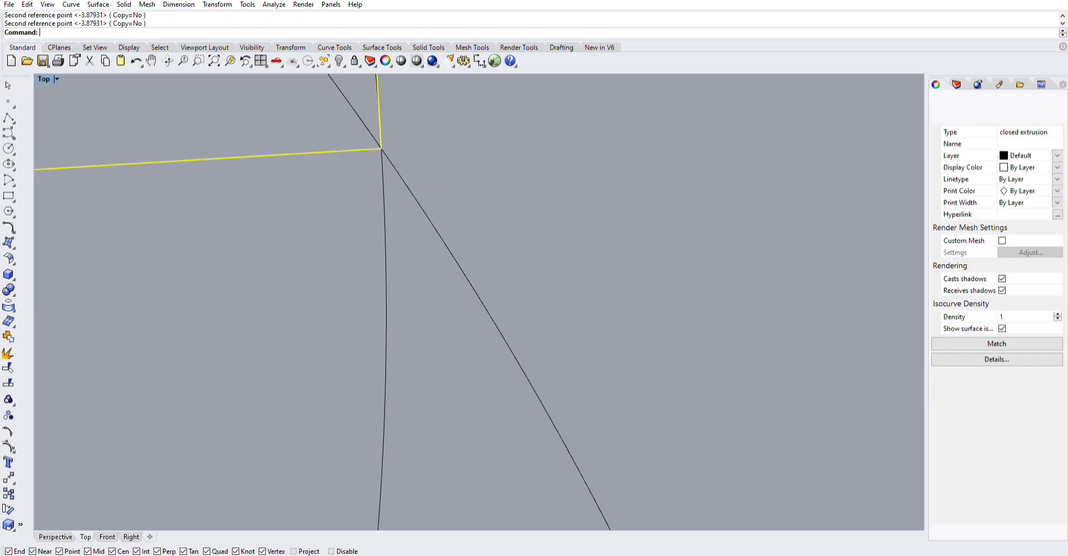
key("Delete")
left_click(384, 272)
key("Delete")
Measure the gap between the facing corners at the right ends of the two boxes with a temporary dimension.
scroll(525, 228, "down", 4)
scroll(424, 181, "down", 2)
scroll(488, 338, "up", 2)
left_click(178, 5)
left_click(189, 23)
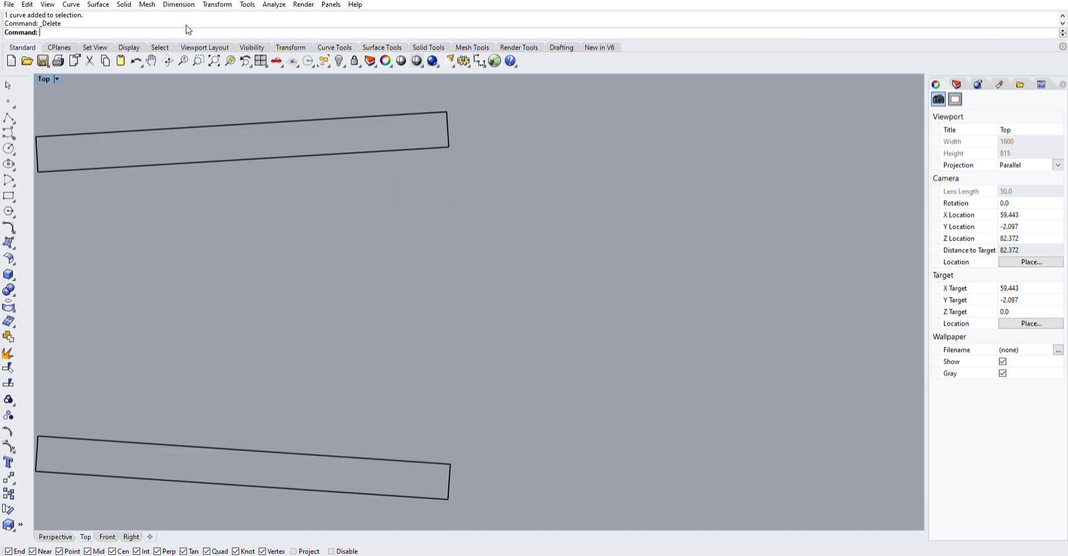
left_click(451, 148)
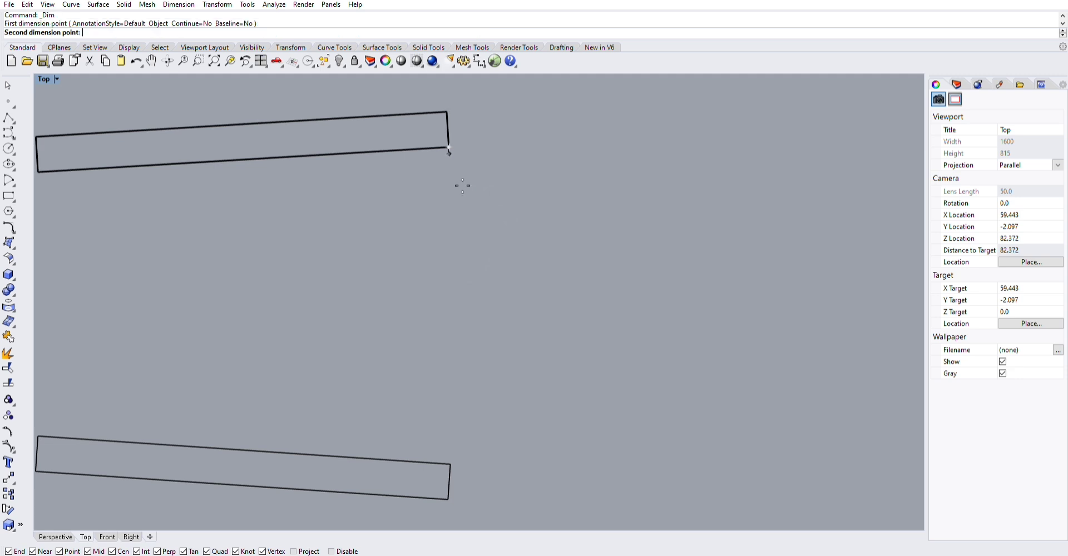
left_click(452, 462)
scroll(469, 289, "up", 3)
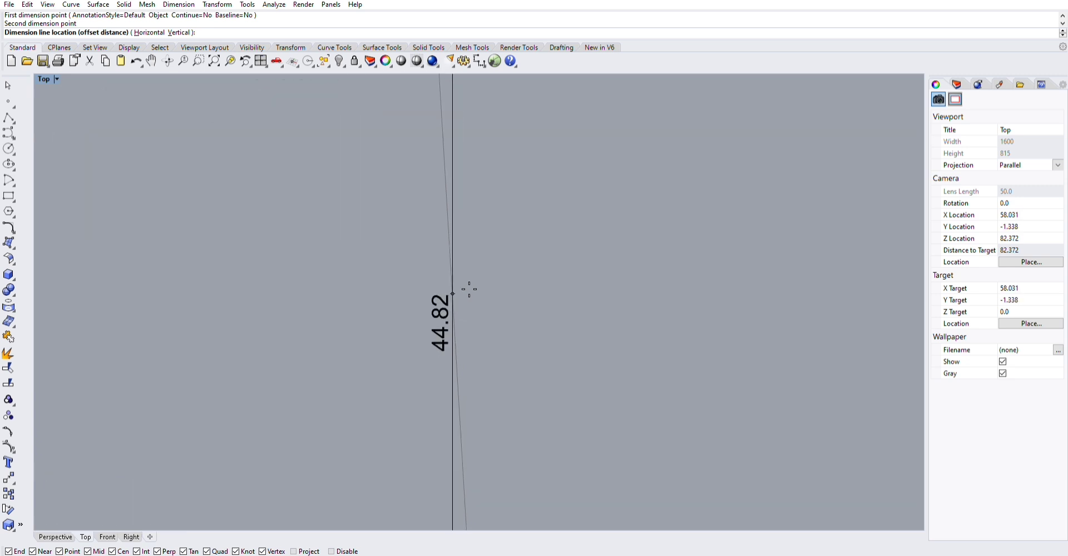
scroll(468, 290, "down", 1)
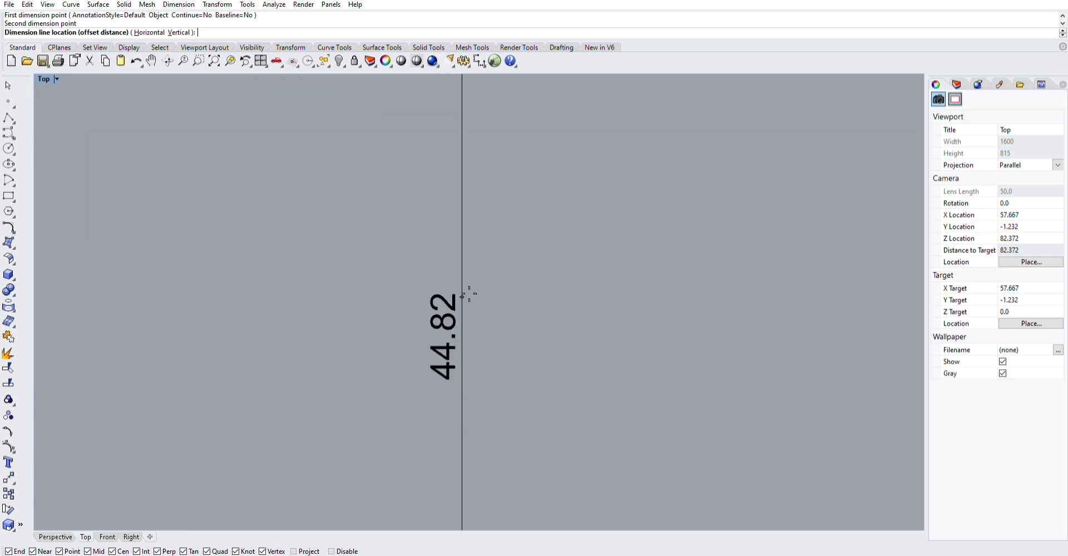
scroll(454, 298, "down", 4)
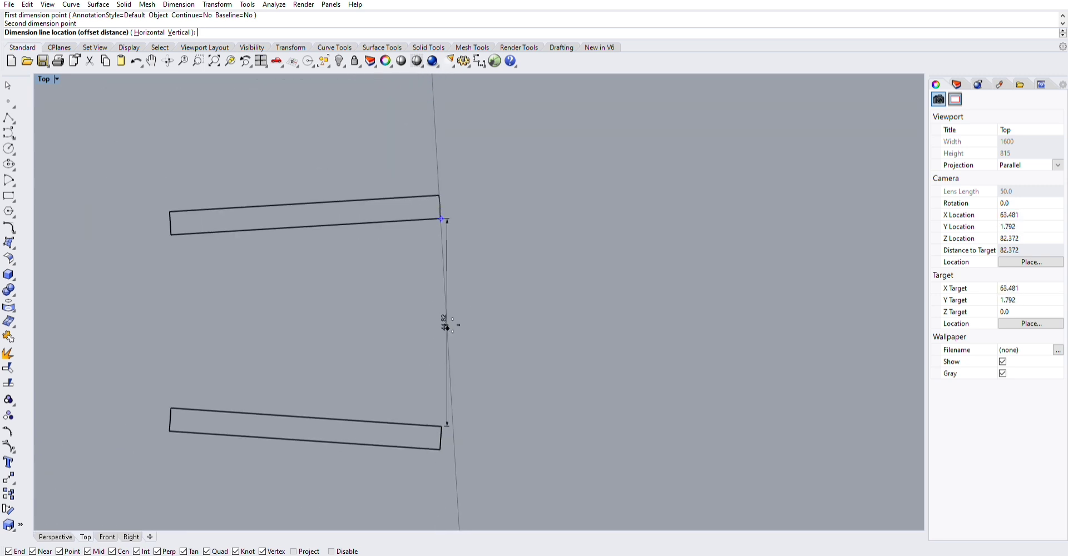
key("Escape")
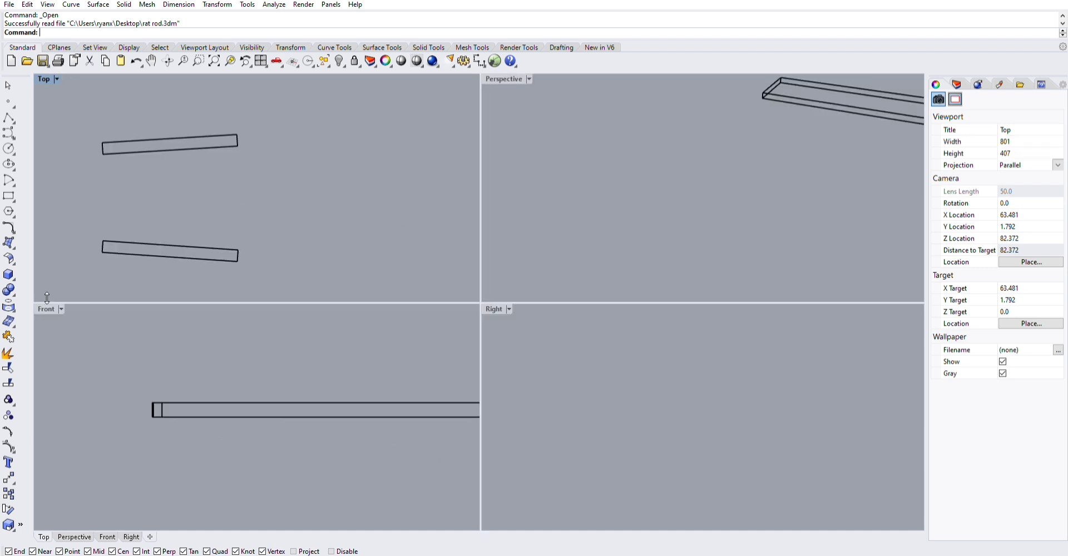
Place the car body side photo as a background bitmap in the Front view, above the boards and slightly wider than them.
double_click(46, 309)
scroll(304, 396, "down", 5)
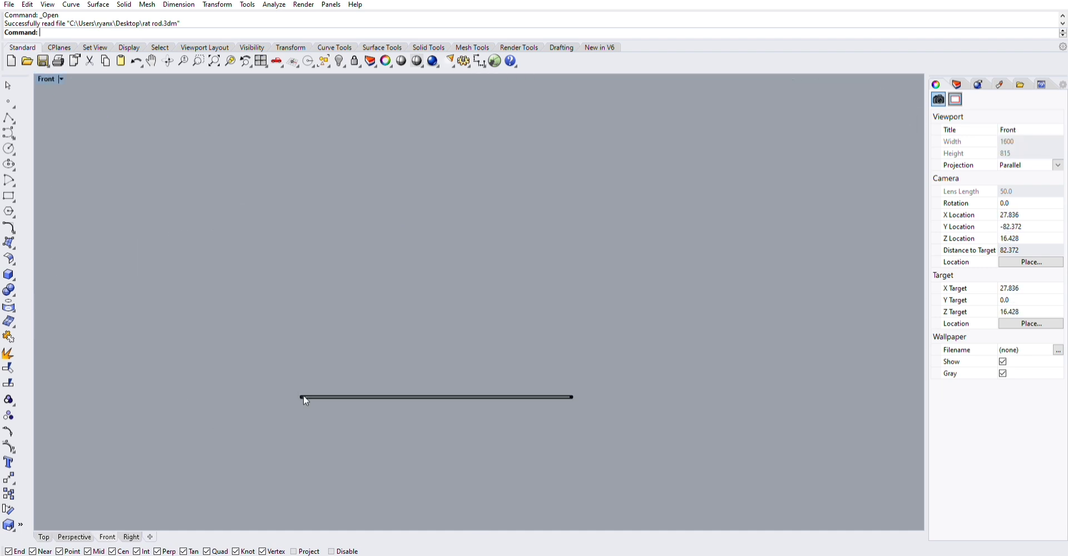
scroll(388, 364, "up", 3)
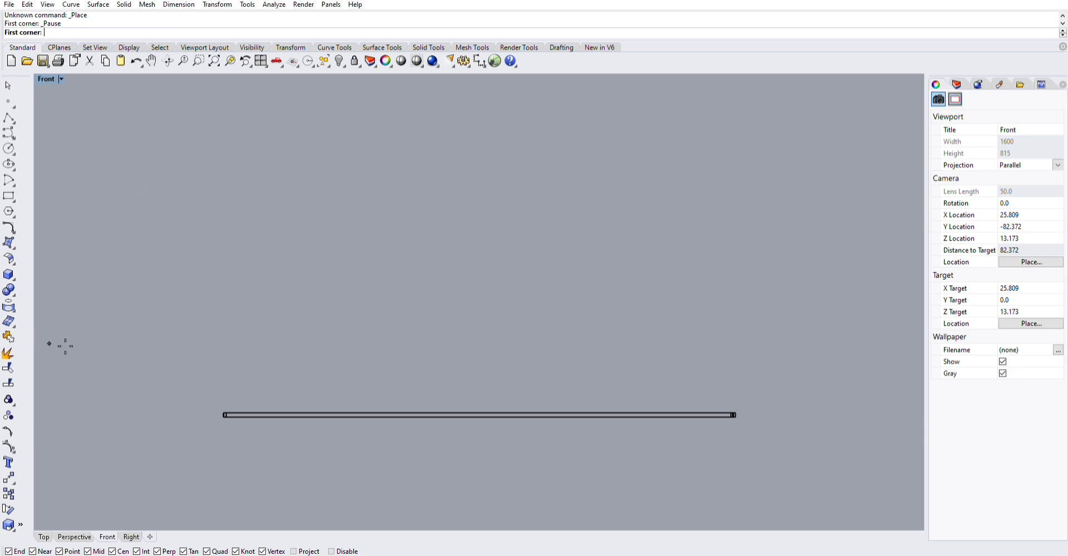
left_click(144, 354)
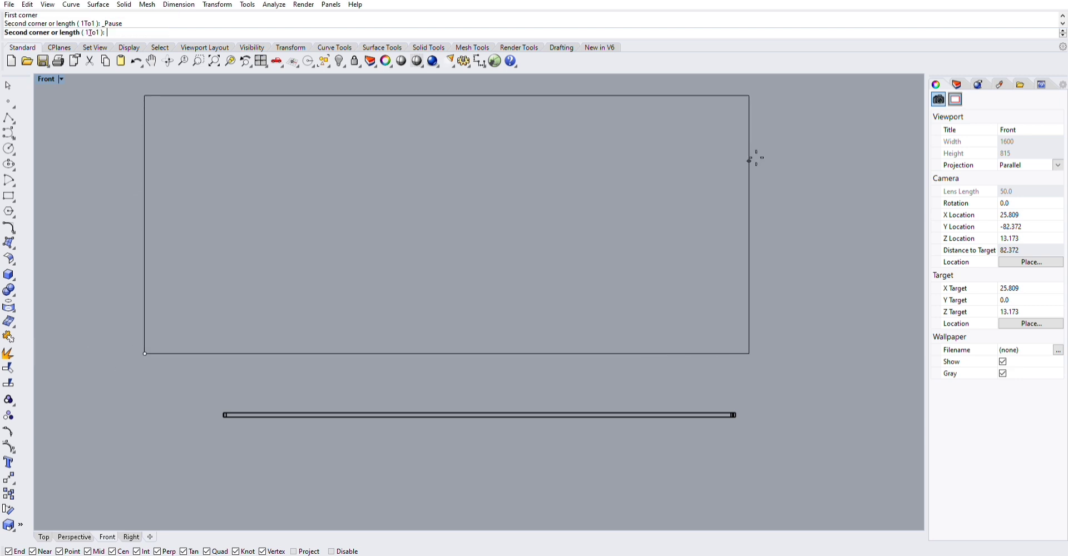
left_click(755, 159)
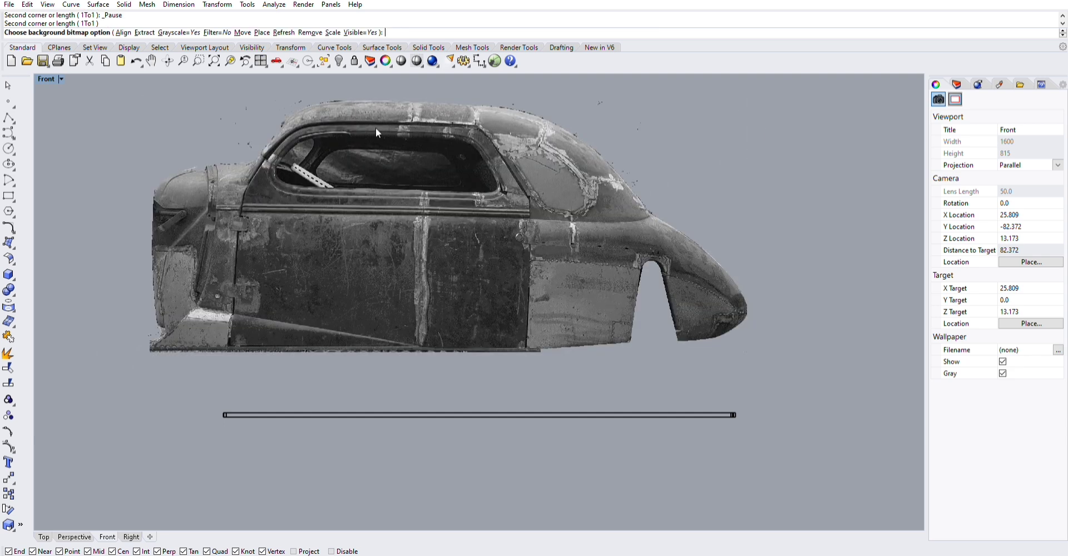
Move the background bitmap so the bottom-left end of the car body's sill meets the boards' lower-left corner.
left_click(242, 32)
scroll(187, 336, "up", 10)
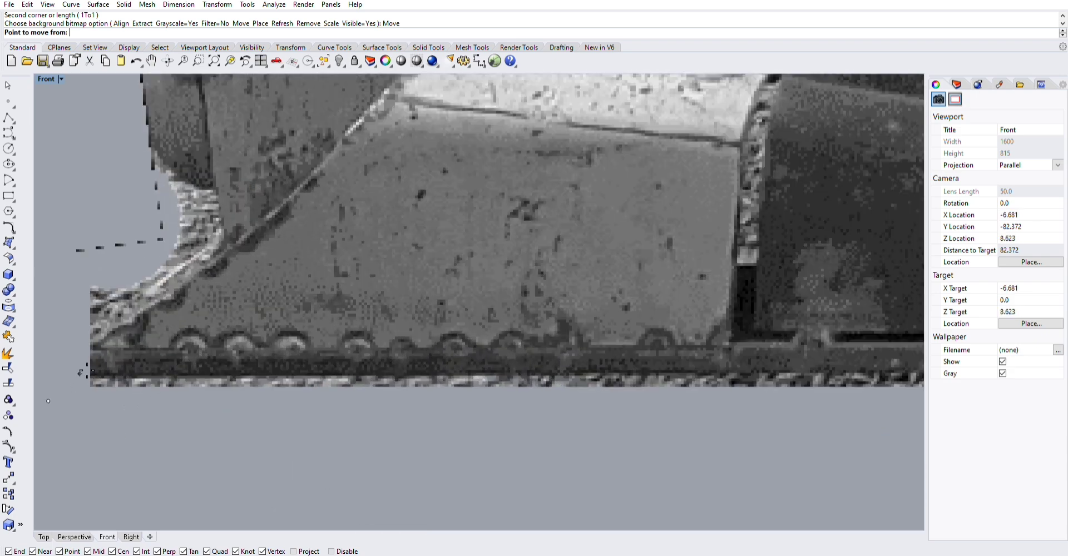
left_click(85, 376)
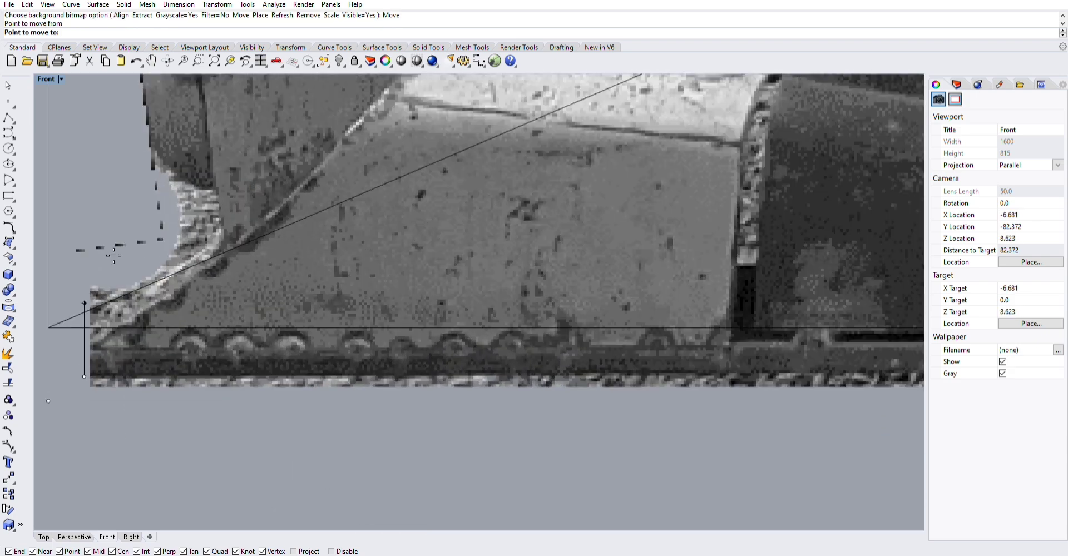
scroll(84, 376, "down", 5)
scroll(254, 397, "up", 6)
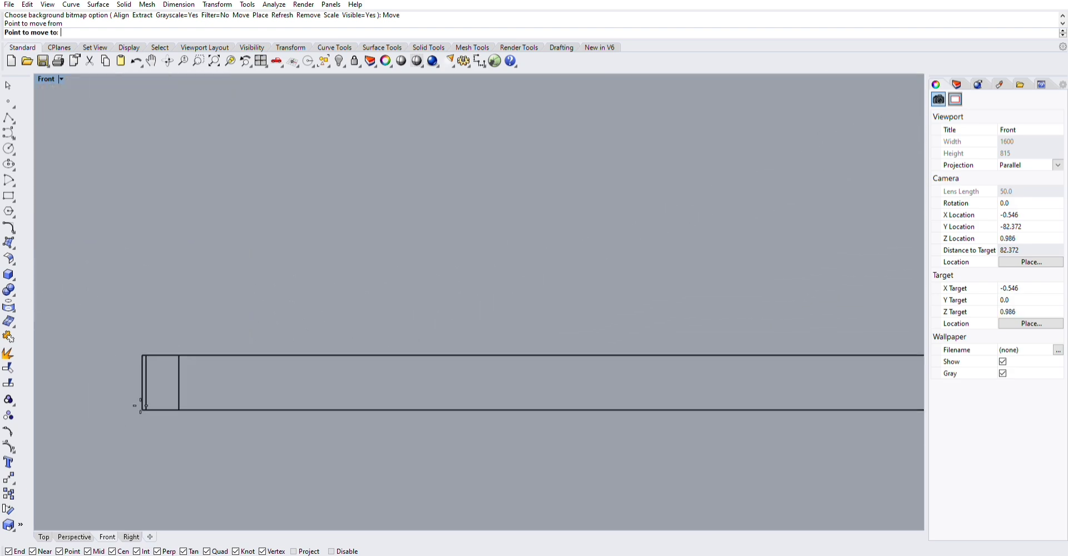
left_click(140, 405)
scroll(92, 375, "down", 5)
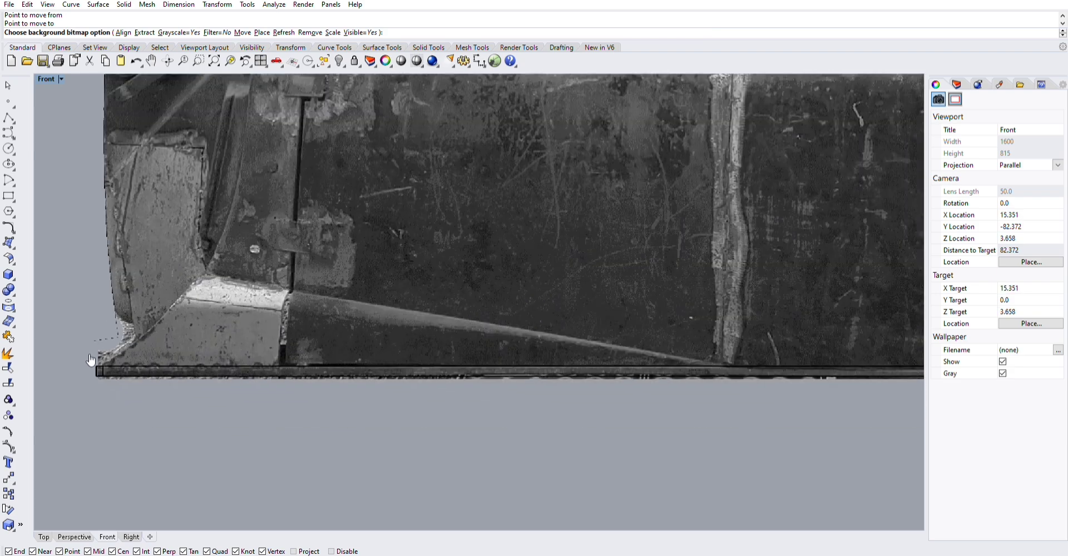
Shift the background bitmap slightly to the left so the sill's front end extends just past the boards' left end.
left_click(242, 33)
scroll(98, 370, "up", 4)
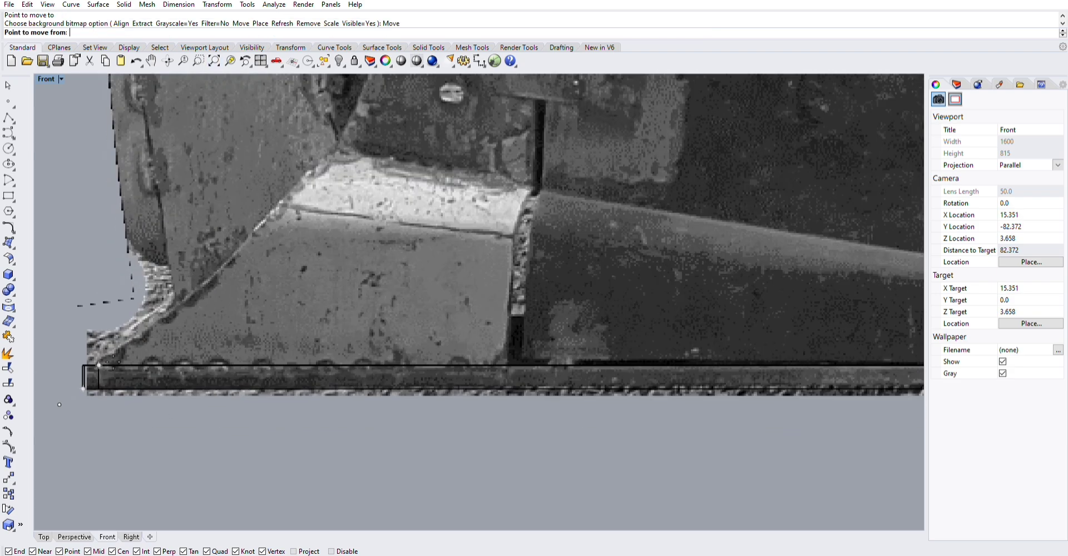
scroll(286, 406, "down", 2)
scroll(286, 415, "up", 5)
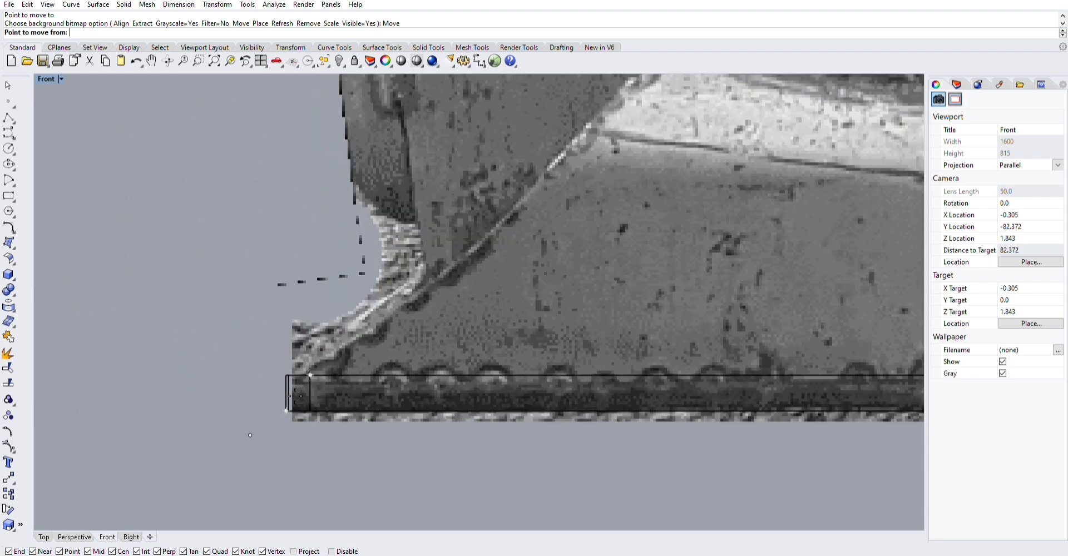
left_click(431, 476)
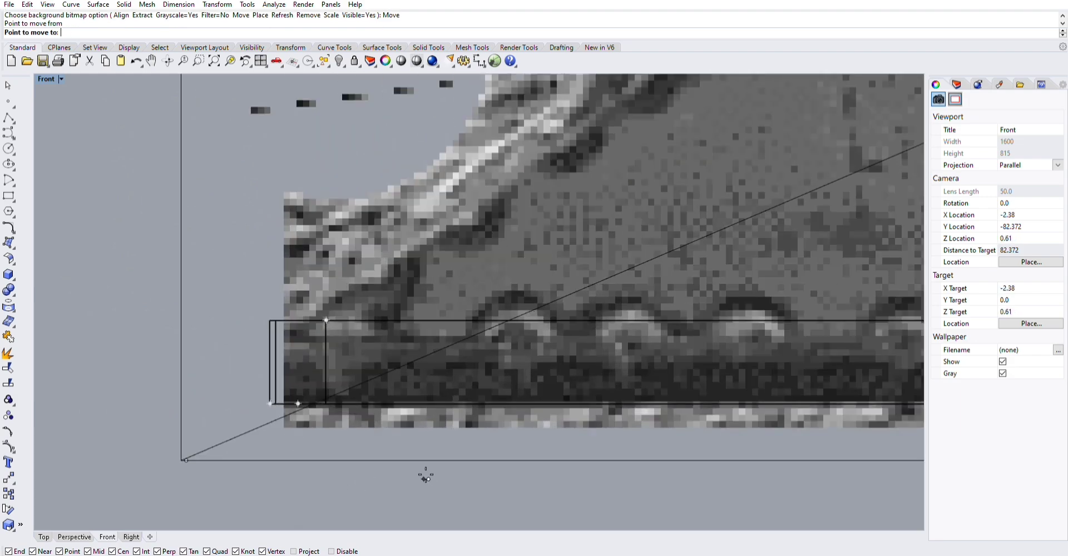
left_click(398, 477)
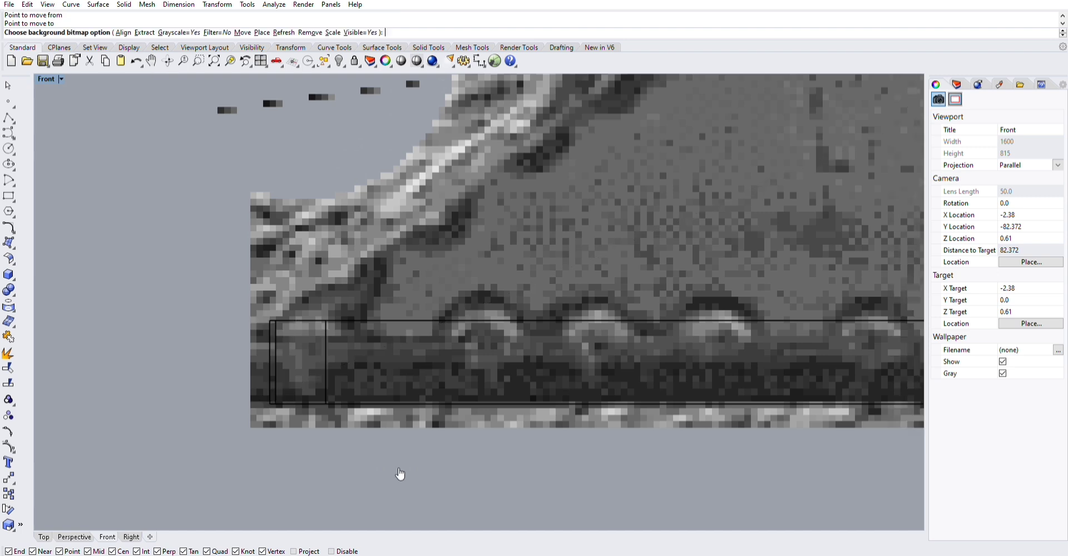
Scale the background bitmap about the boards' lower-left corner so the rear end of the car's sill reaches the boards' right end.
key("Return")
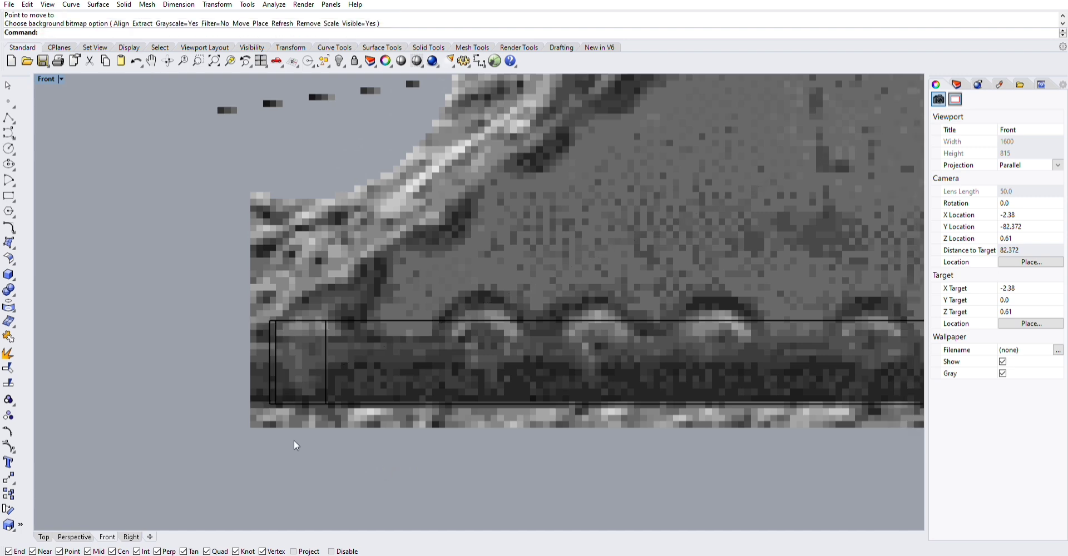
scroll(293, 256, "down", 2)
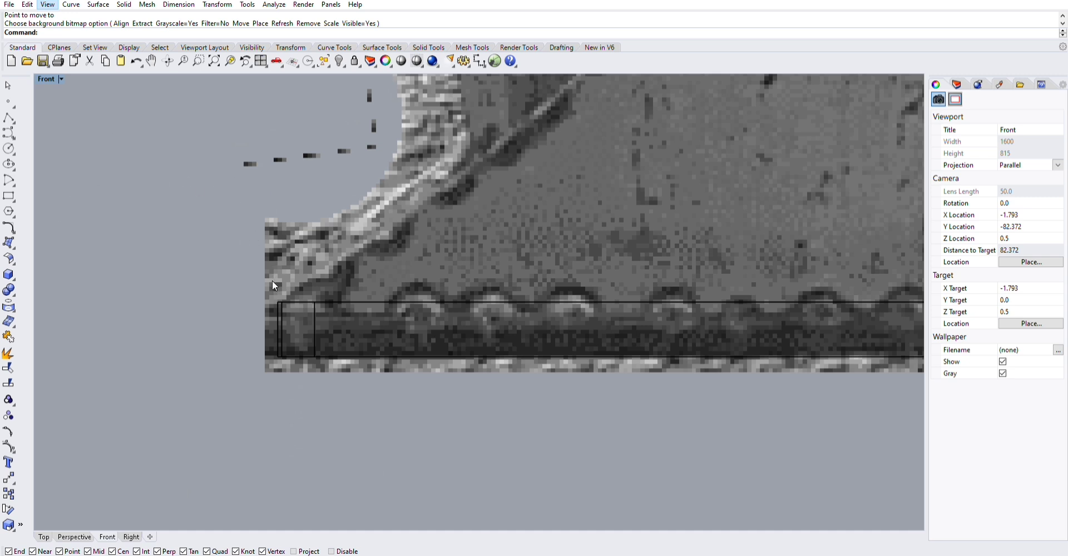
left_click(279, 358)
scroll(143, 281, "up", 3)
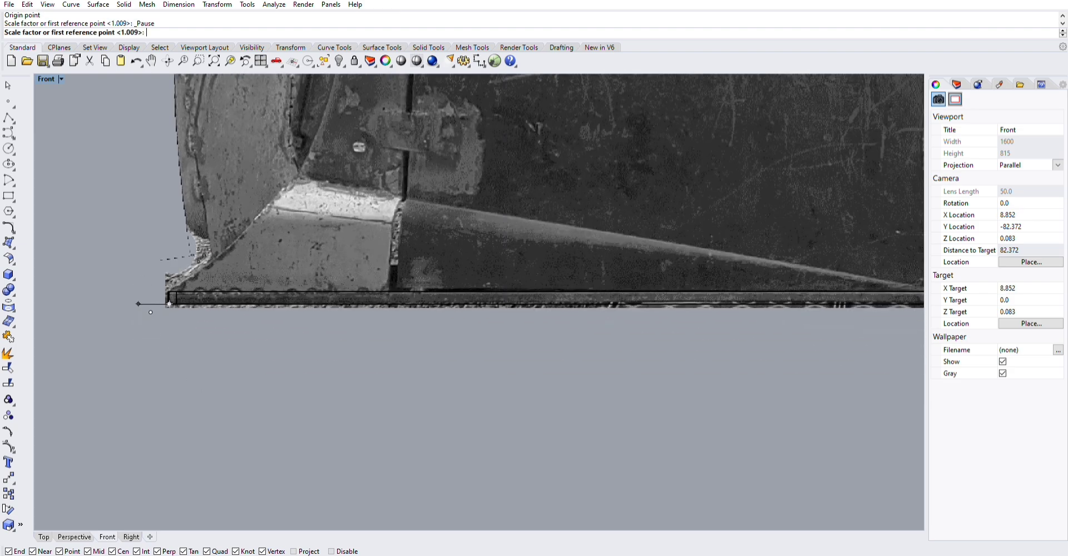
scroll(151, 279, "down", 3)
scroll(686, 200, "up", 1)
scroll(770, 278, "up", 3)
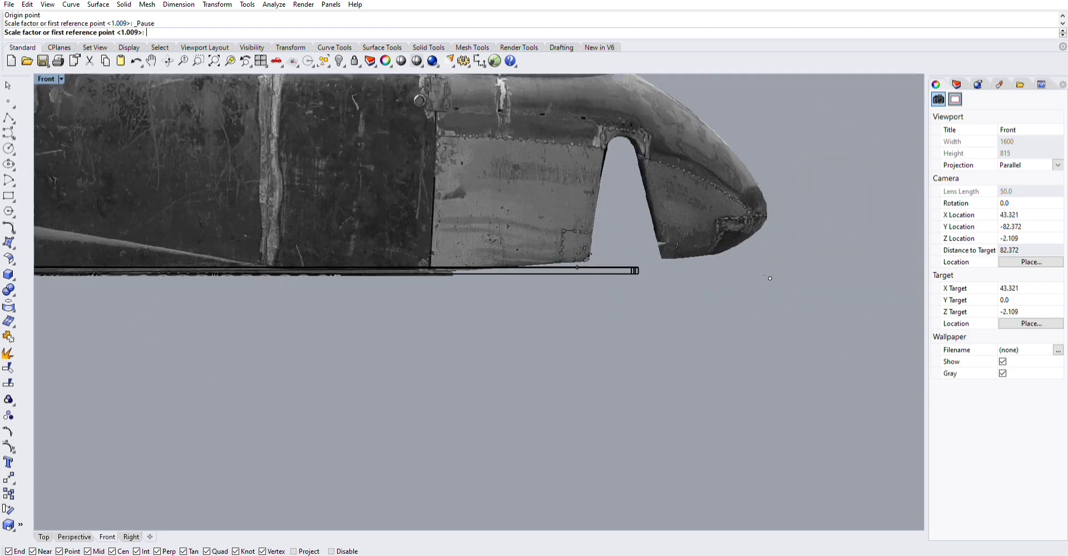
scroll(382, 286, "up", 2)
scroll(395, 290, "up", 2)
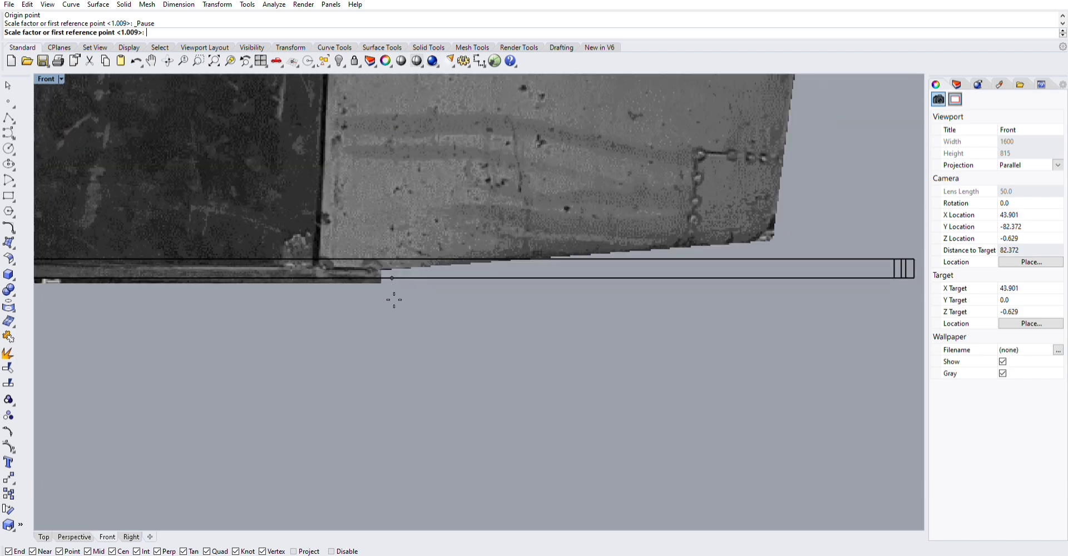
left_click(388, 287)
scroll(415, 313, "down", 3)
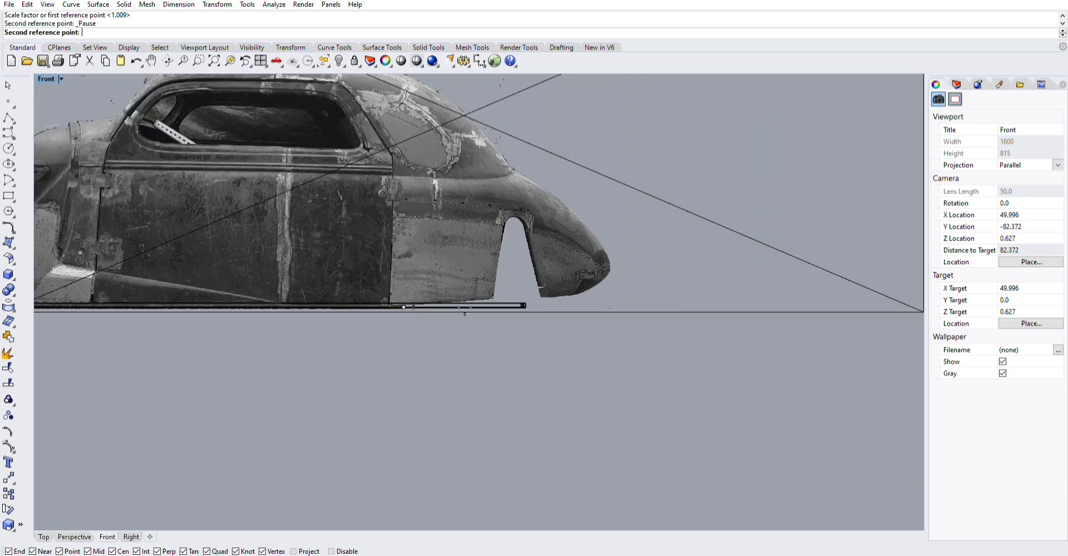
scroll(543, 306, "up", 5)
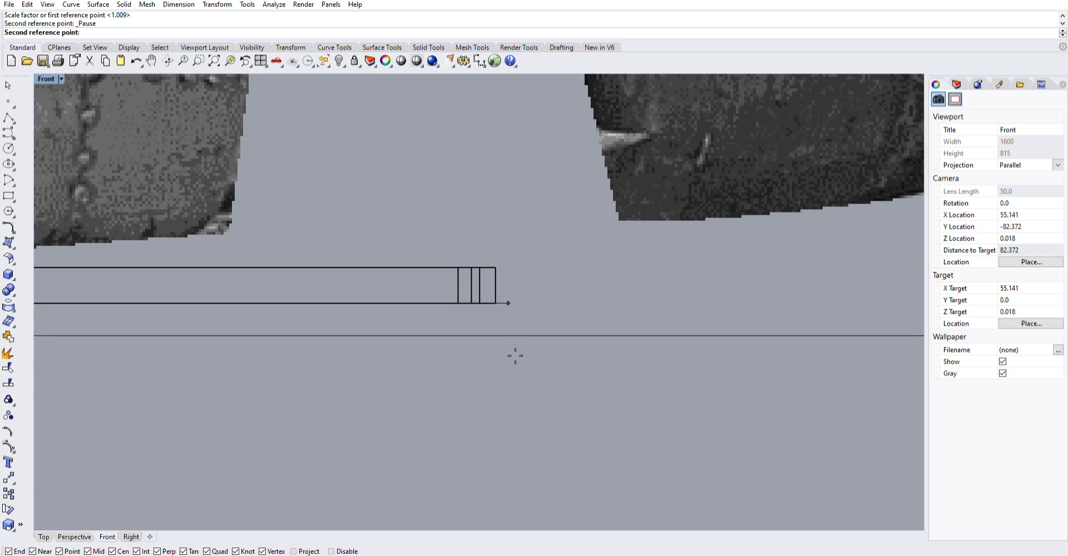
left_click(509, 349)
key("Return")
scroll(548, 352, "down", 5)
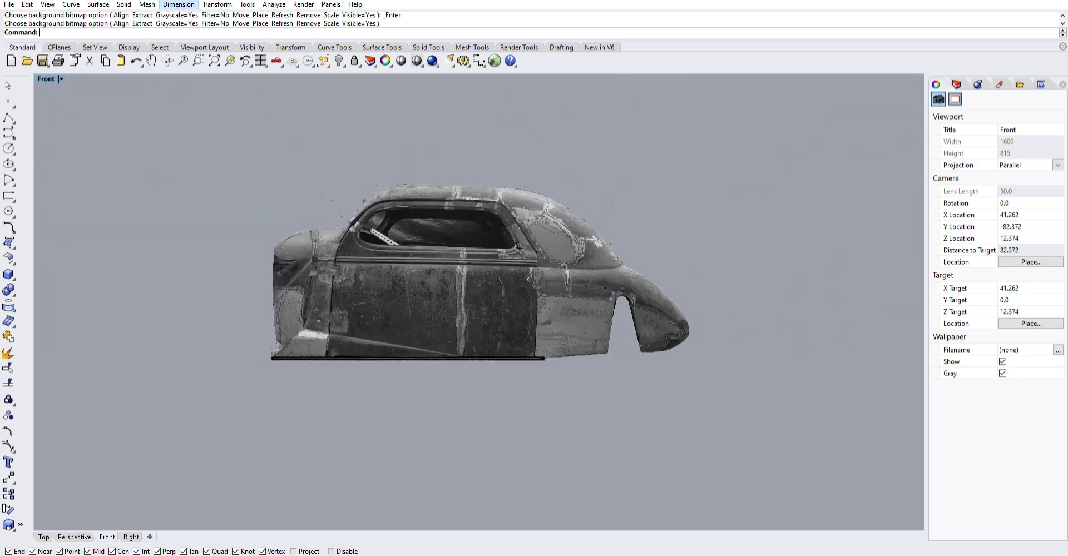
Measure the horizontal distance from the boards' right end to the middle of the rear wheel opening with a temporary dimension.
left_click(195, 4)
left_click(192, 17)
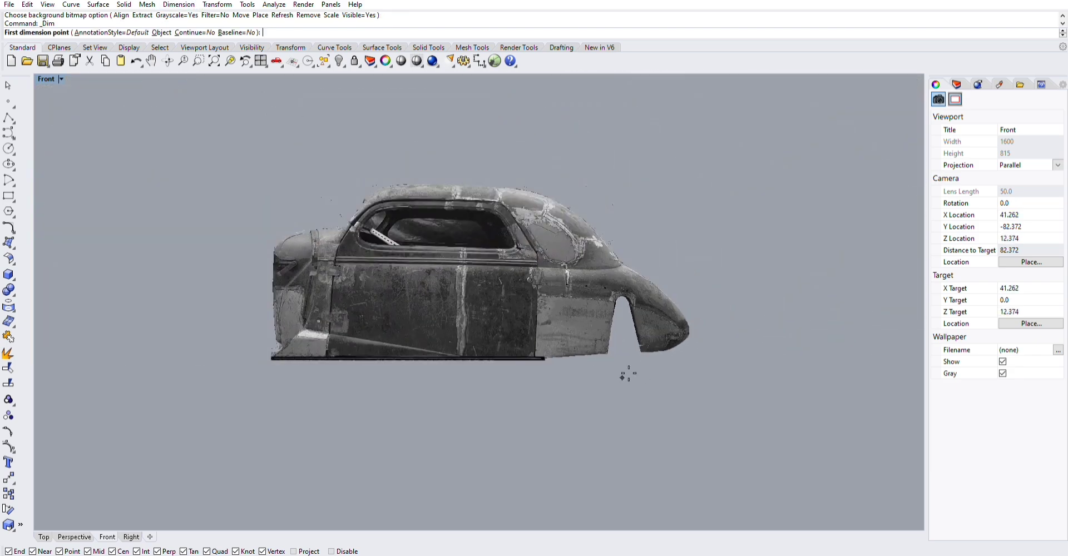
scroll(628, 373, "up", 8)
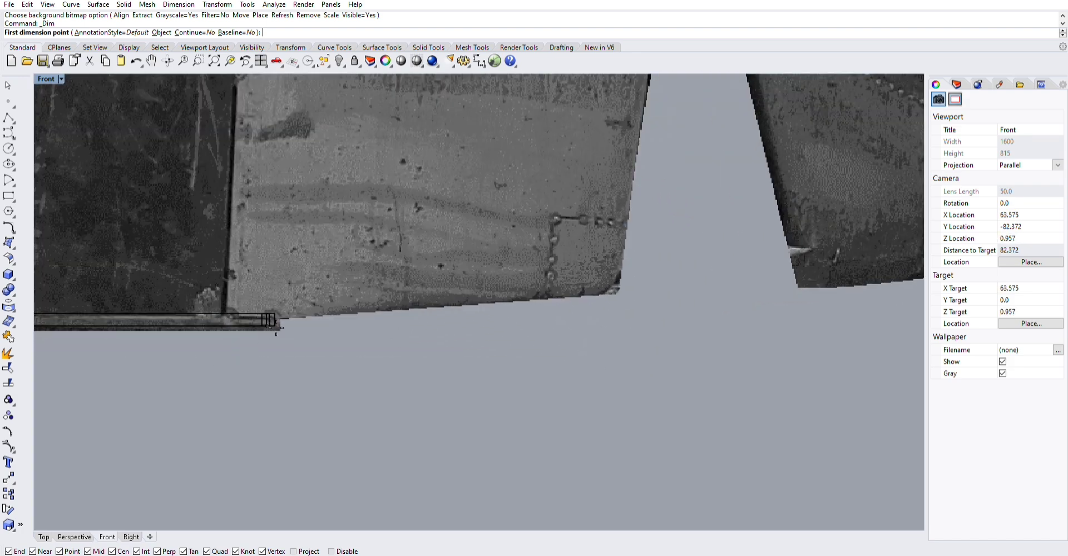
left_click(271, 322)
scroll(174, 369, "down", 3)
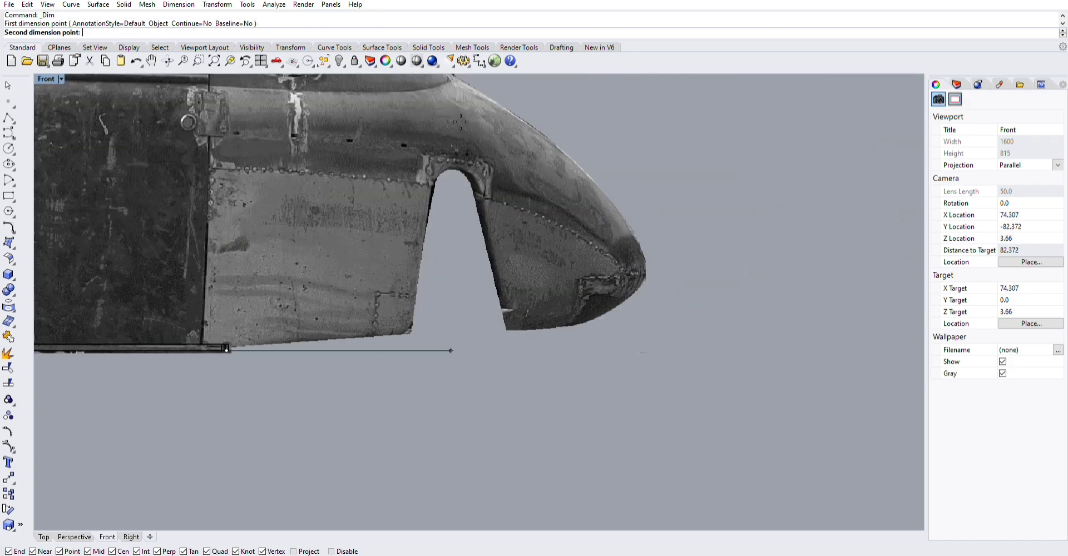
left_click(461, 185)
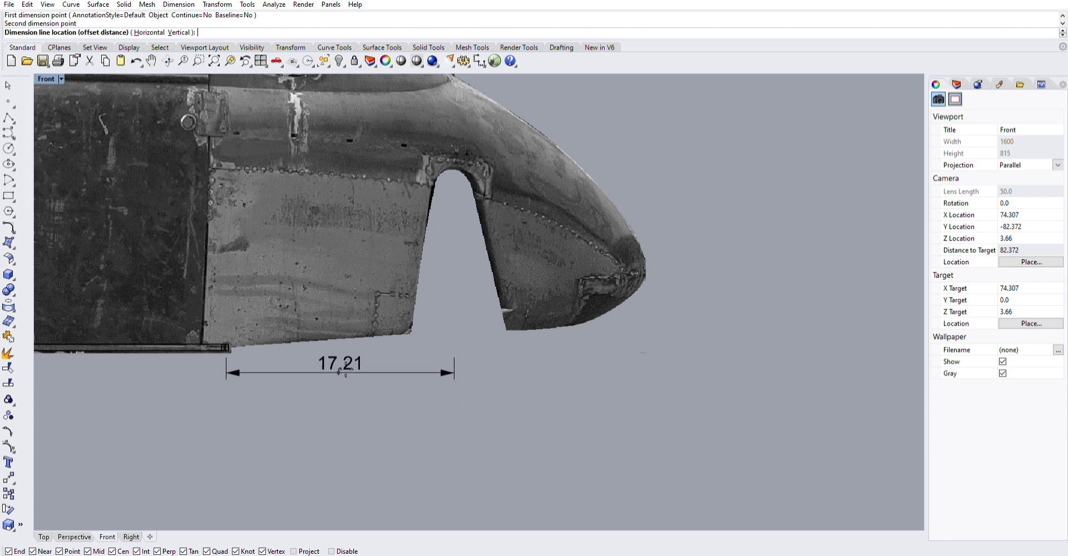
key("Escape")
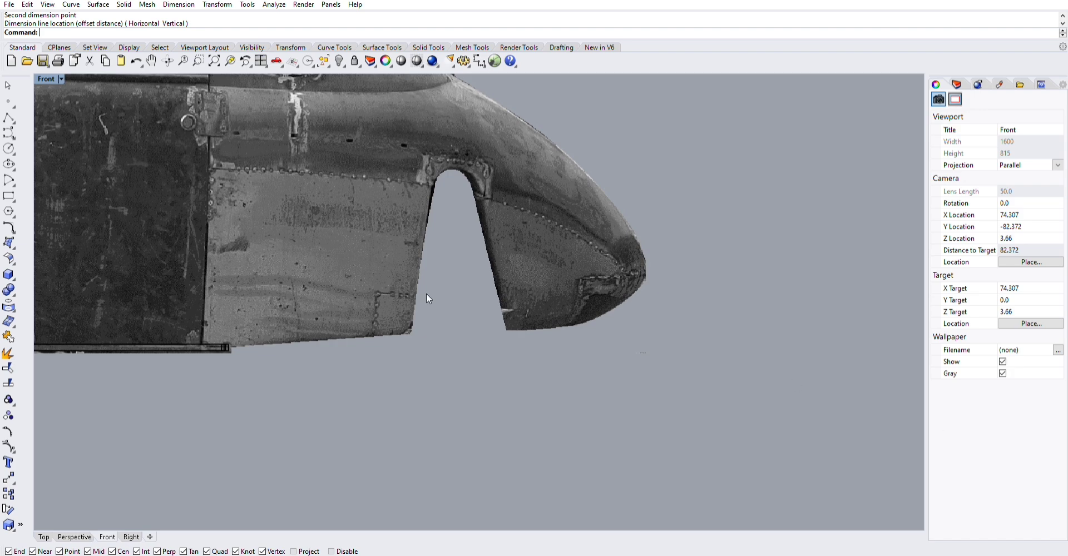
scroll(351, 403, "down", 2)
scroll(375, 363, "down", 3)
scroll(235, 331, "up", 5)
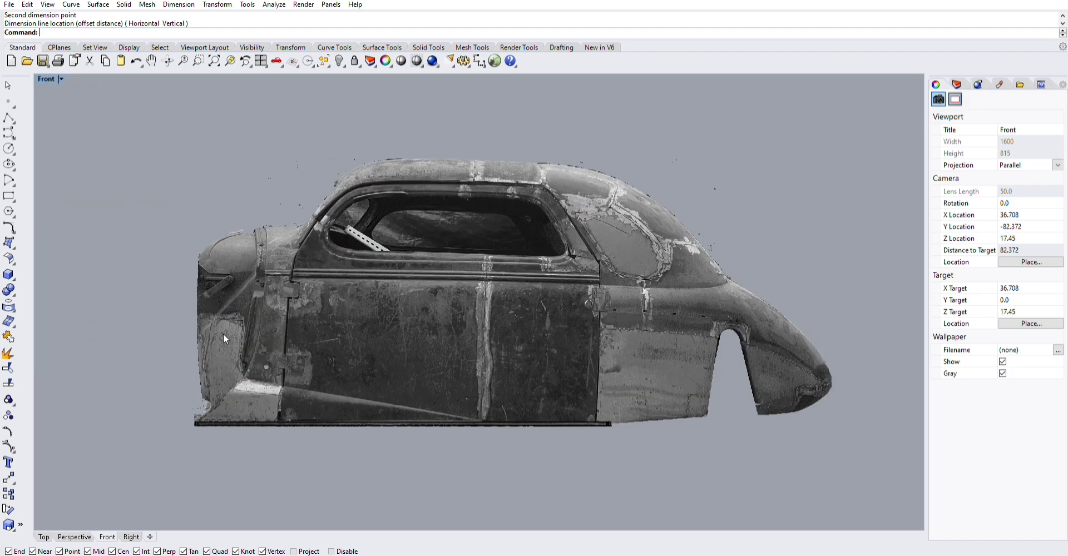
left_click_drag(172, 472, 766, 322)
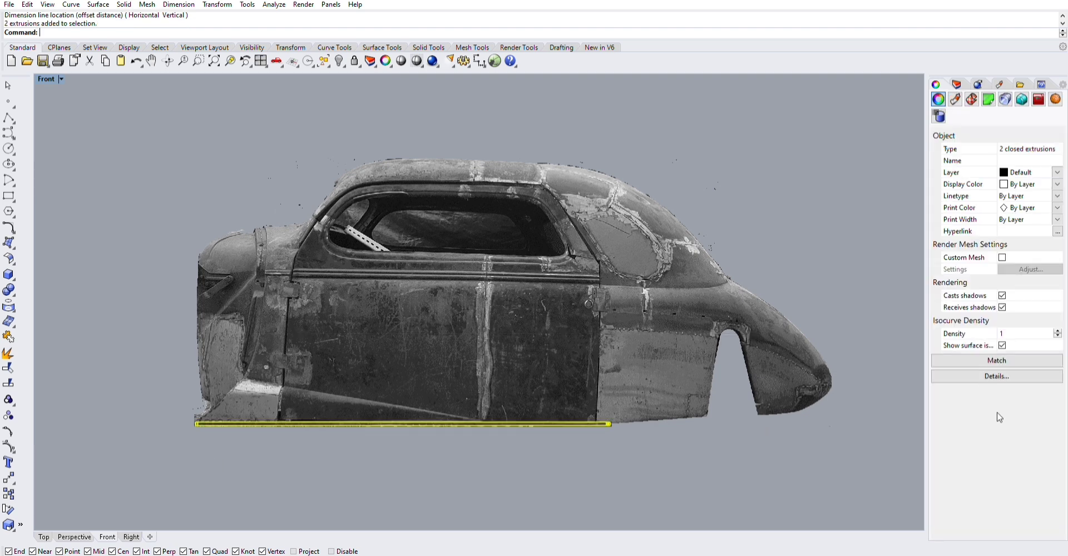
left_click(869, 431)
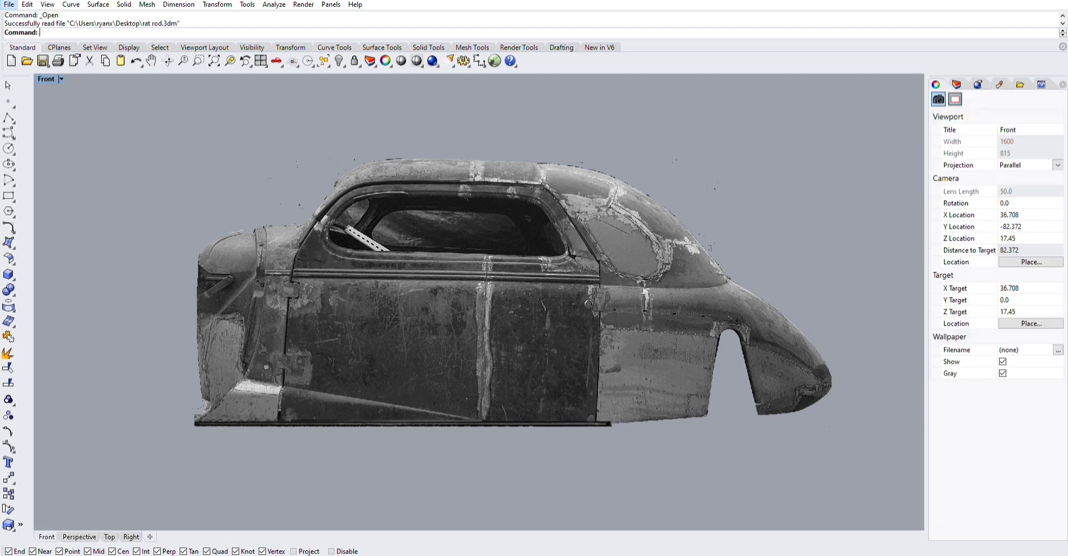
Start importing another file into the rat rod model.
key("f")
key("i")
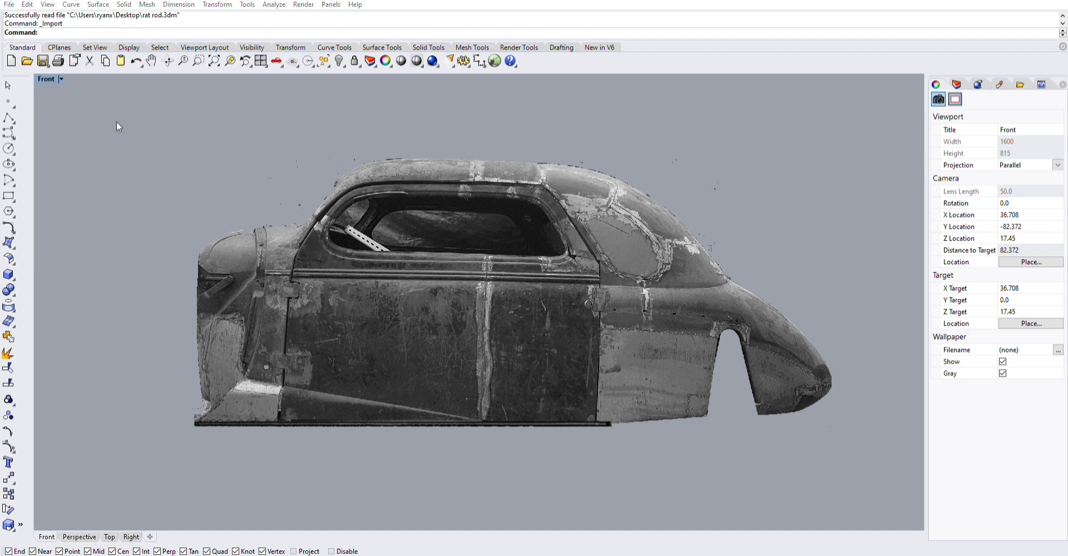